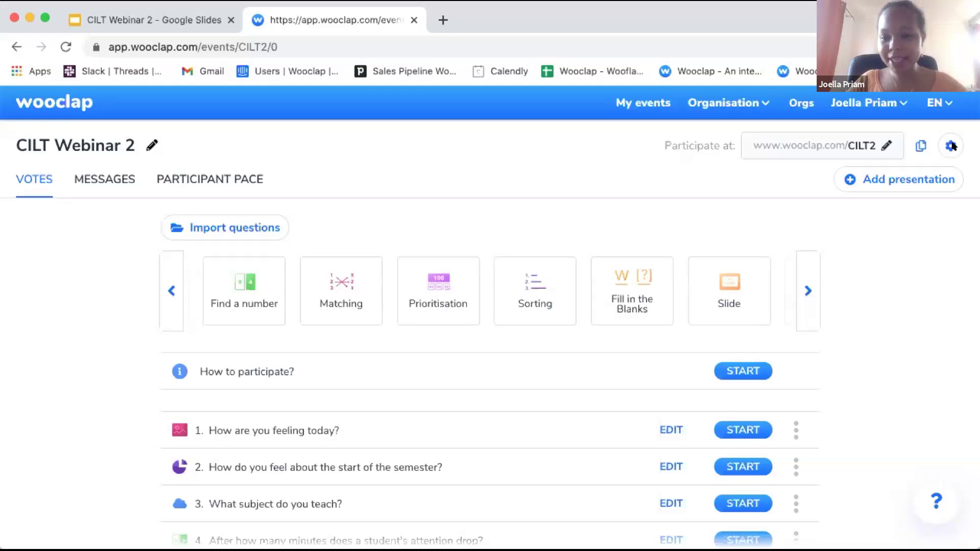
Step: Open the CILT Webinar 2 settings panel and highlight the Authentication option
{"action": "left_click", "coordinate": [950, 146]}
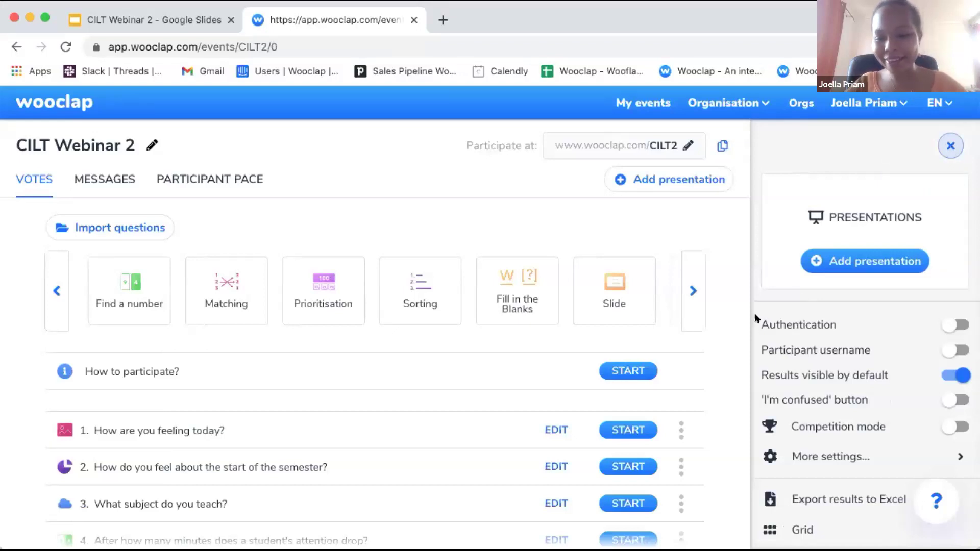
{"action": "left_click_drag", "start_coordinate": [837, 325], "coordinate": [756, 319]}
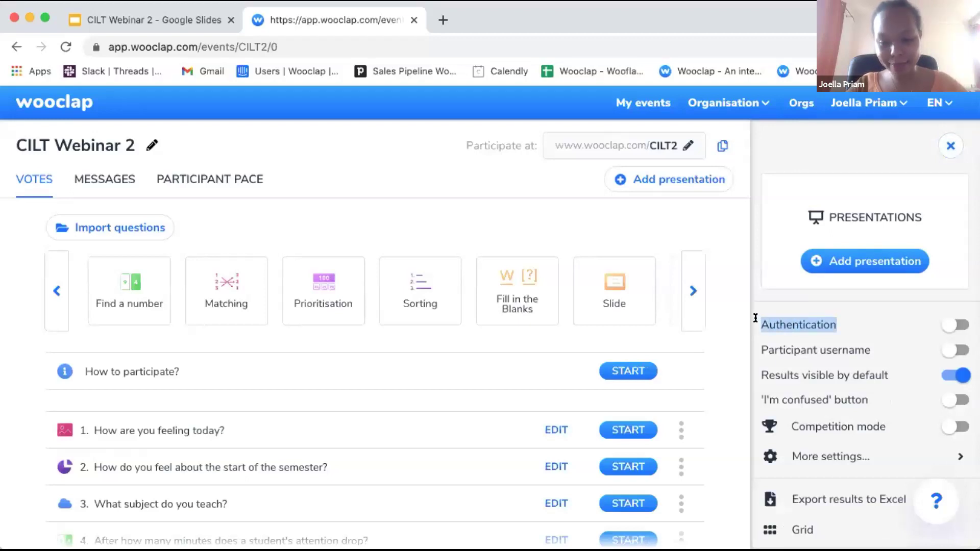
{"action": "left_click", "coordinate": [755, 318]}
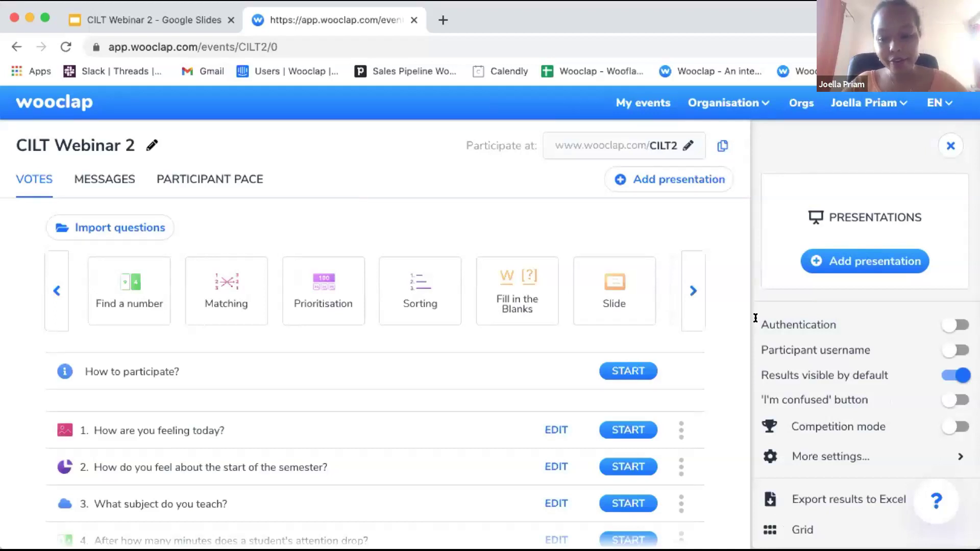
Step: Turn on Authentication with both Email login and Social login allowed
{"action": "left_click", "coordinate": [958, 326]}
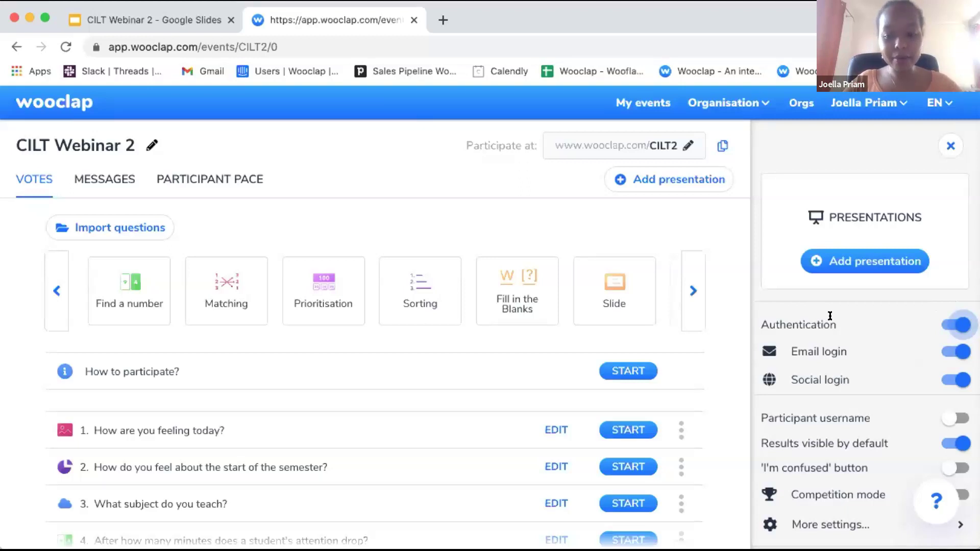
{"action": "left_click_drag", "start_coordinate": [837, 327], "coordinate": [763, 318]}
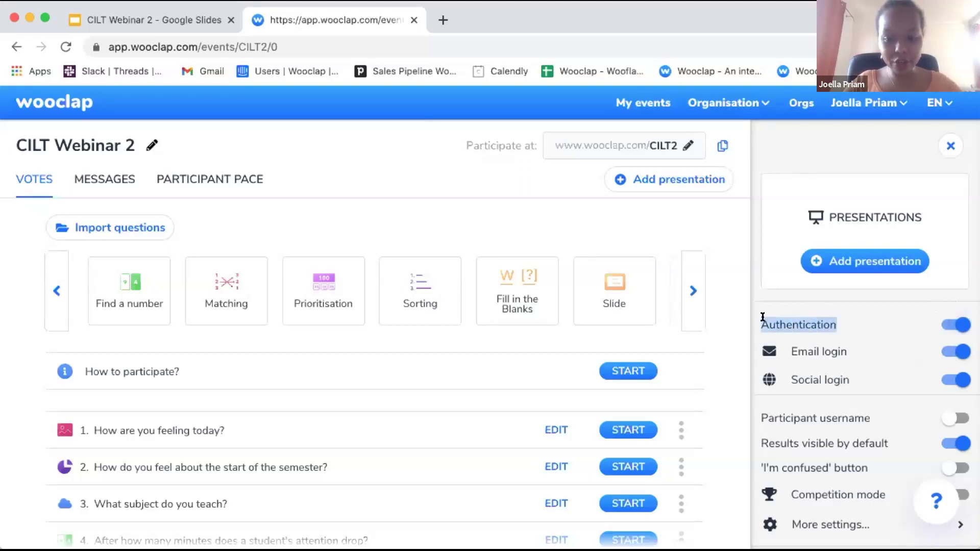
{"action": "left_click", "coordinate": [762, 317]}
{"action": "scroll", "coordinate": [762, 317], "scroll_direction": "down", "scroll_amount": 3}
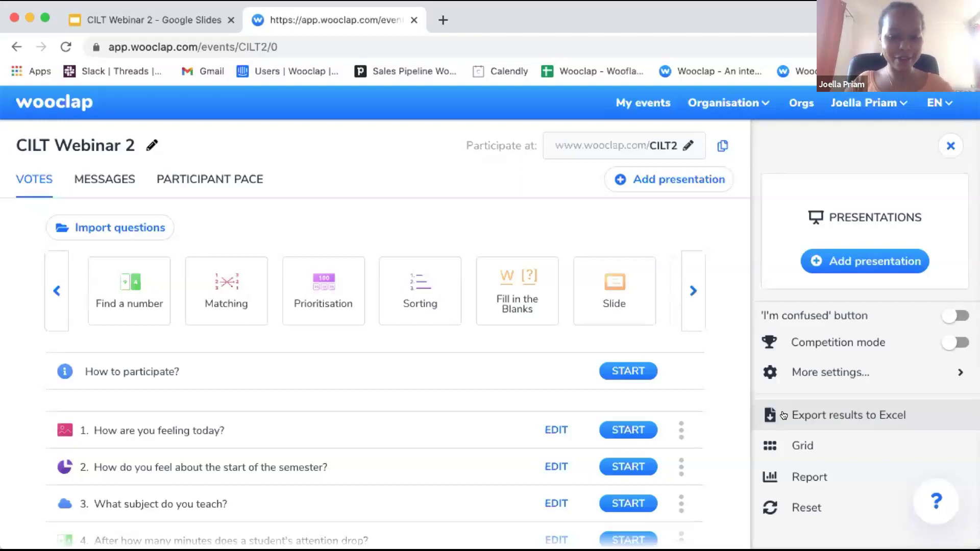
Step: Browse the score grid for the 20 participants, then go back to the Votes page
{"action": "left_click", "coordinate": [783, 445]}
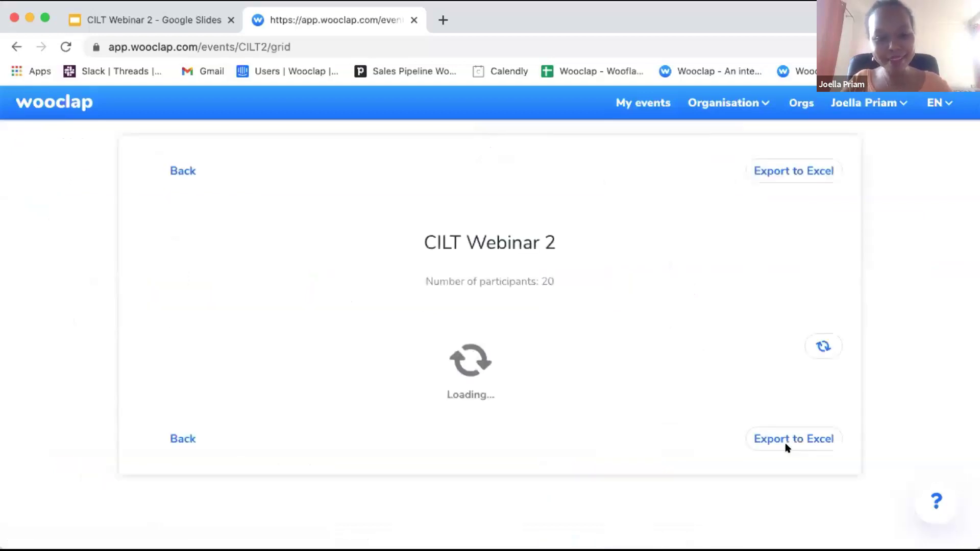
{"action": "scroll", "coordinate": [786, 448], "scroll_direction": "down", "scroll_amount": 5}
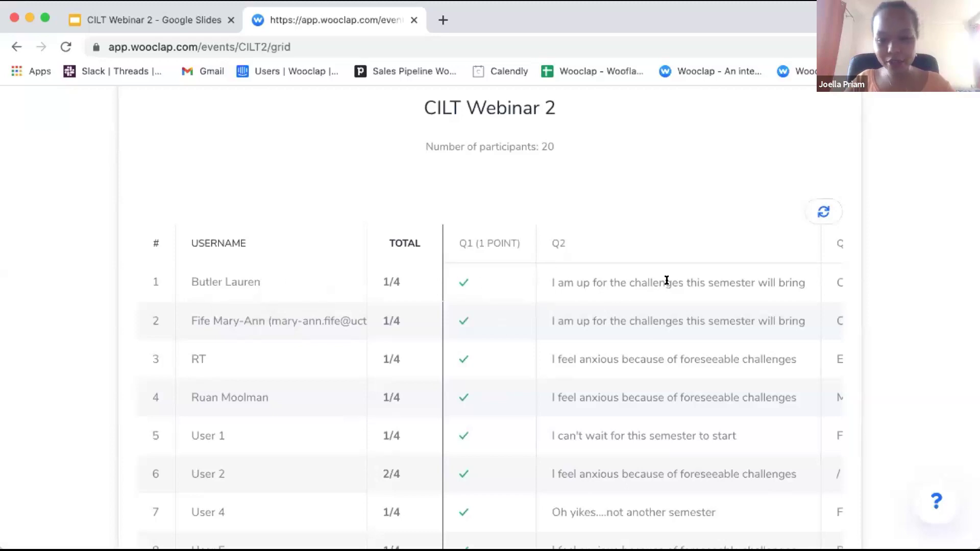
{"action": "scroll", "coordinate": [666, 281], "scroll_direction": "right", "scroll_amount": 4}
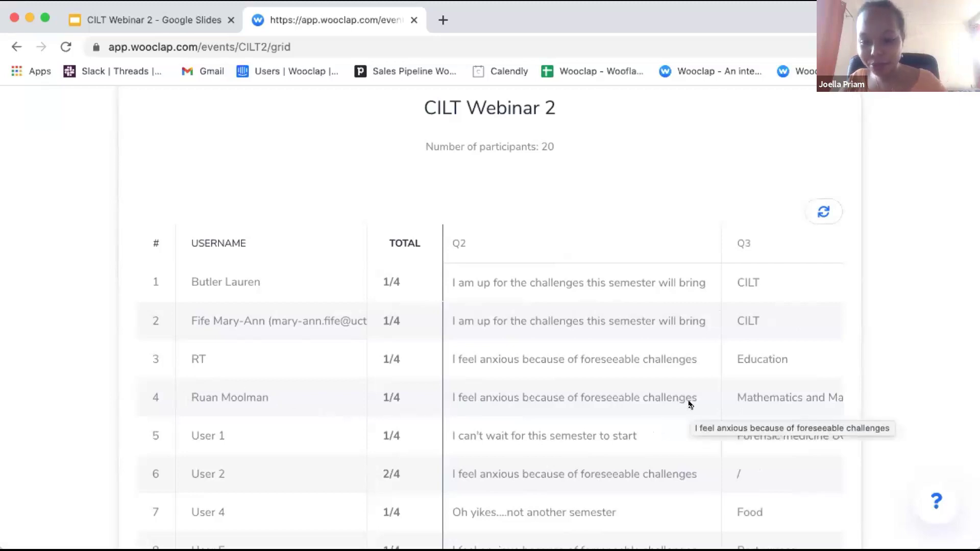
{"action": "scroll", "coordinate": [688, 403], "scroll_direction": "right", "scroll_amount": 5}
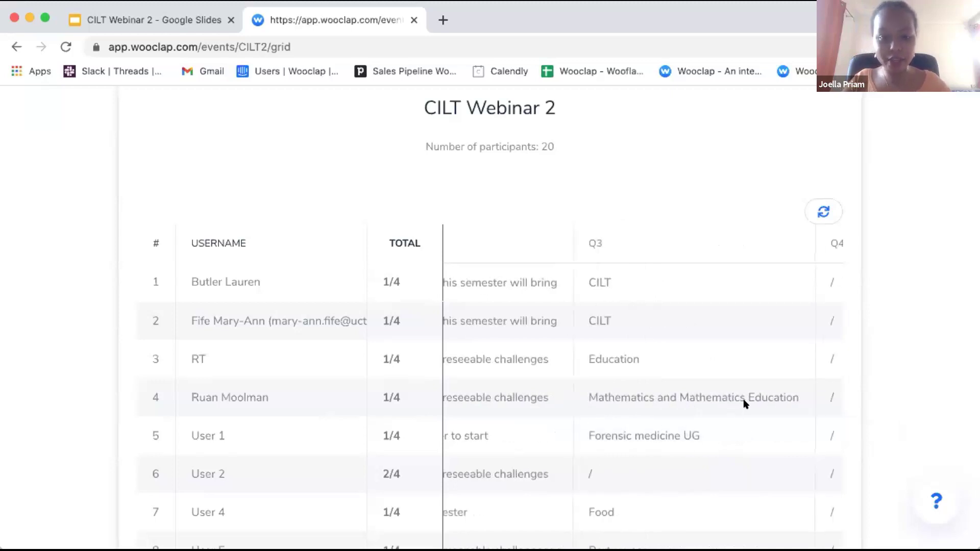
{"action": "scroll", "coordinate": [744, 403], "scroll_direction": "down", "scroll_amount": 3}
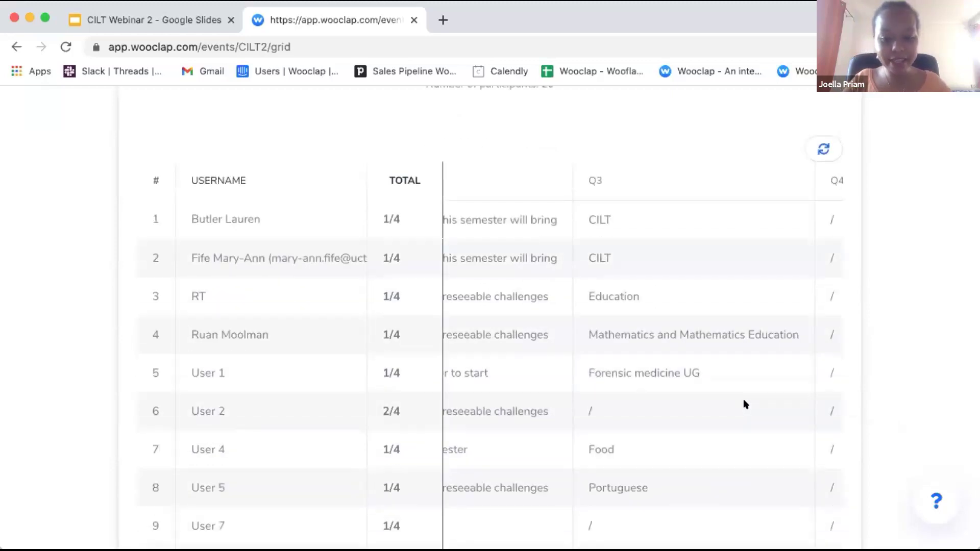
{"action": "scroll", "coordinate": [608, 347], "scroll_direction": "left", "scroll_amount": 5}
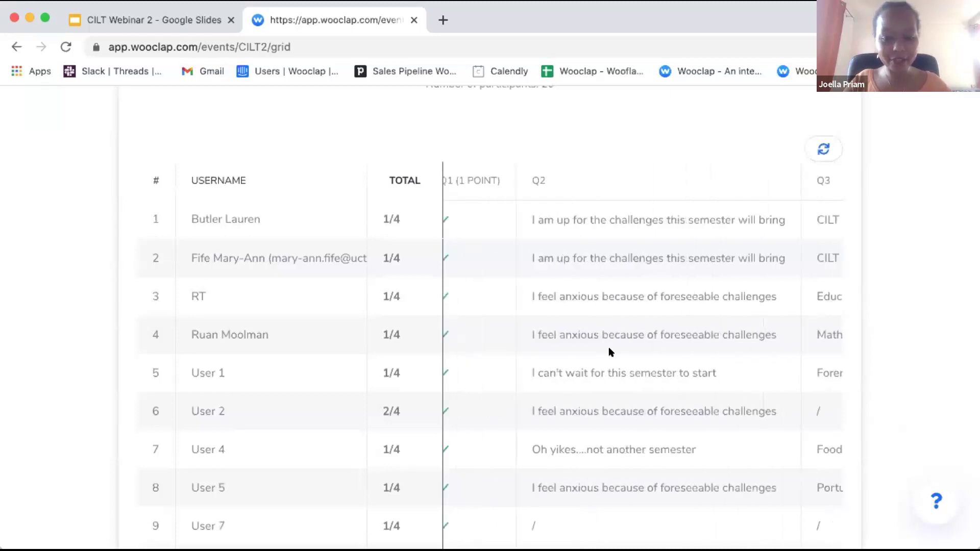
{"action": "scroll", "coordinate": [608, 347], "scroll_direction": "up", "scroll_amount": 5}
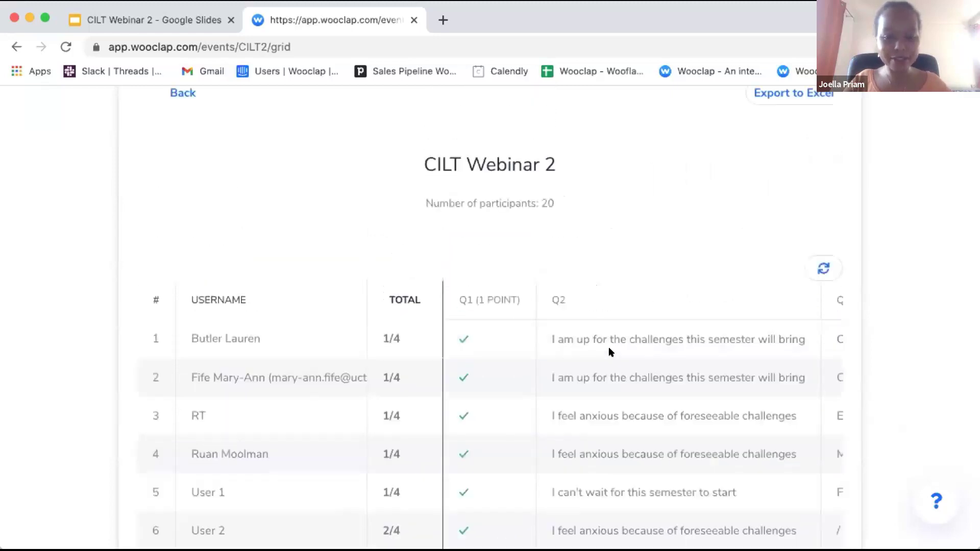
{"action": "scroll", "coordinate": [608, 351], "scroll_direction": "up", "scroll_amount": 2}
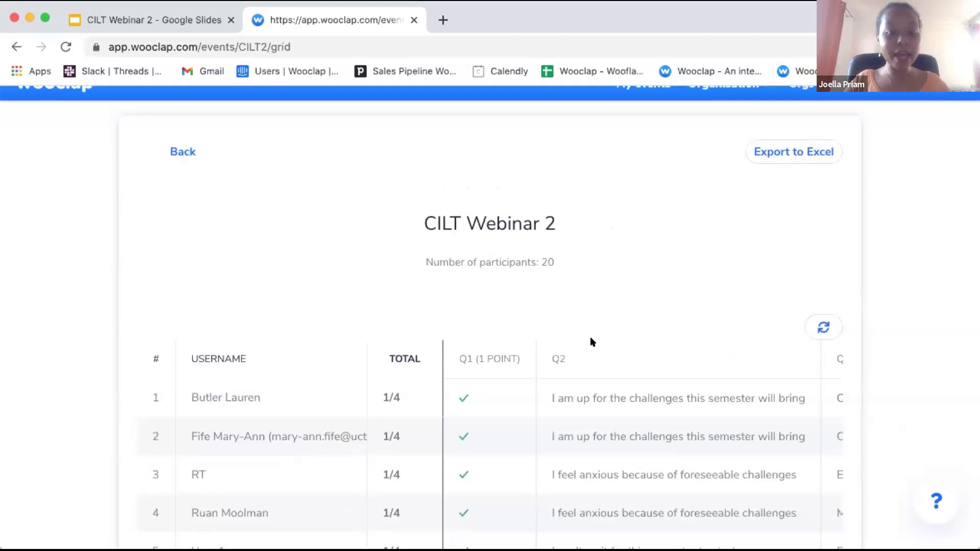
{"action": "left_click", "coordinate": [159, 150]}
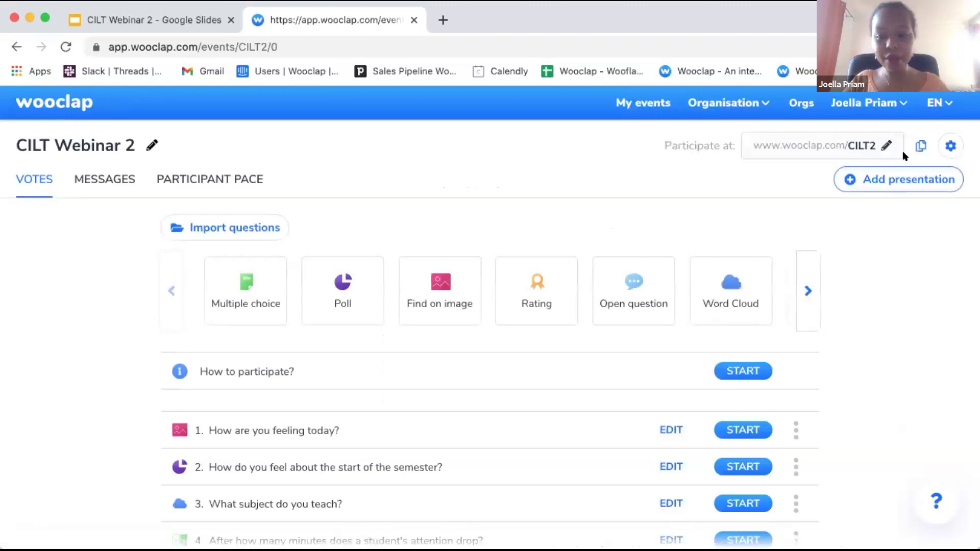
Step: Open the results Report from settings and review each question's vote percentages, e.g. 'anxious' at 57%
{"action": "left_click", "coordinate": [949, 146]}
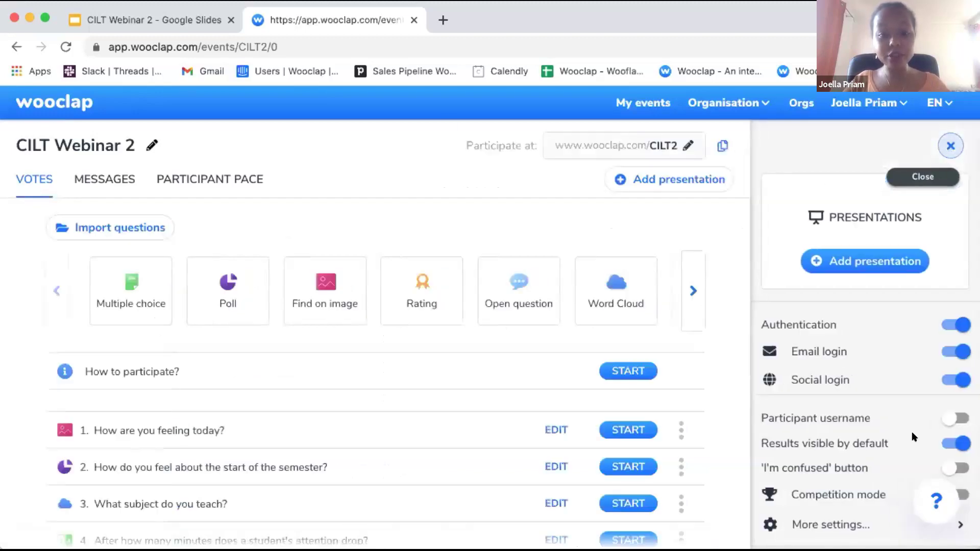
{"action": "scroll", "coordinate": [912, 437], "scroll_direction": "down", "scroll_amount": 4}
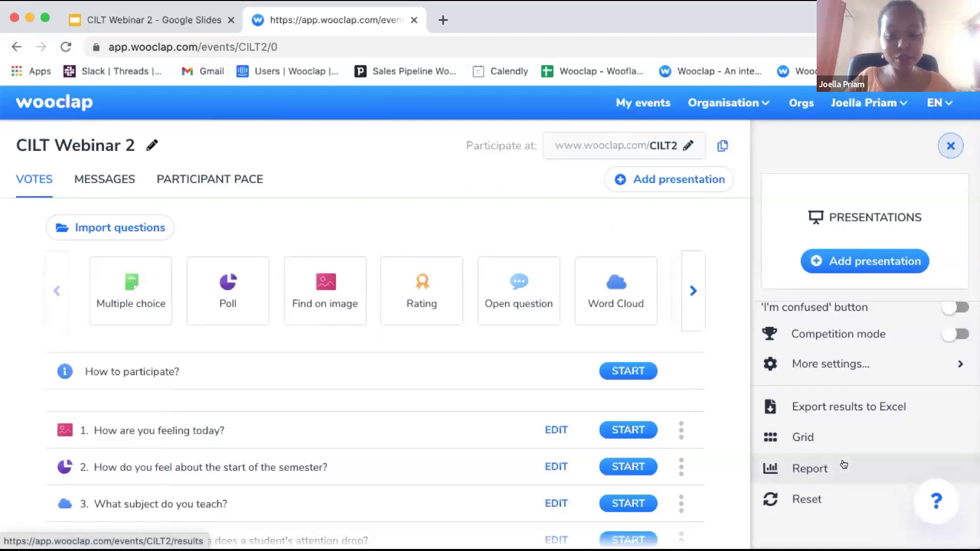
{"action": "left_click", "coordinate": [844, 465]}
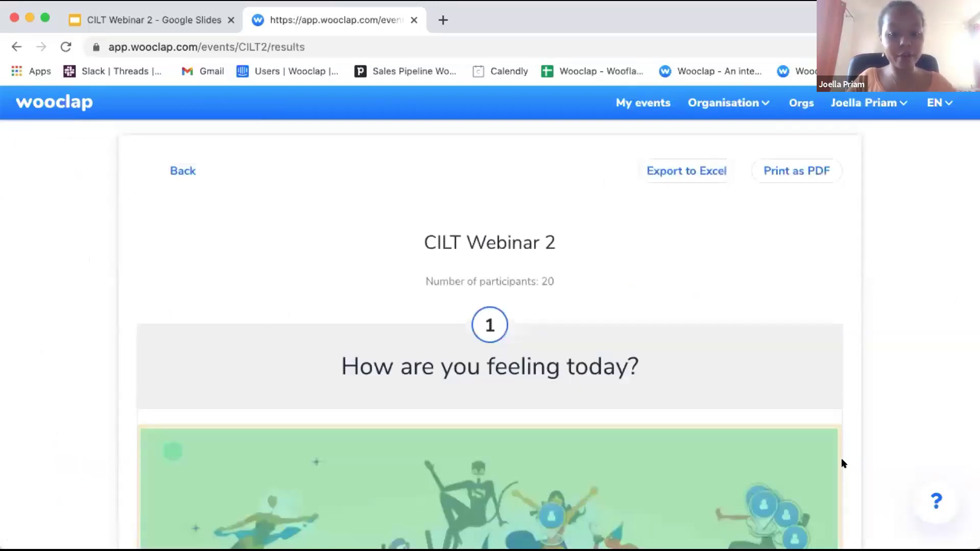
{"action": "scroll", "coordinate": [841, 460], "scroll_direction": "down", "scroll_amount": 5}
{"action": "scroll", "coordinate": [854, 462], "scroll_direction": "down", "scroll_amount": 1}
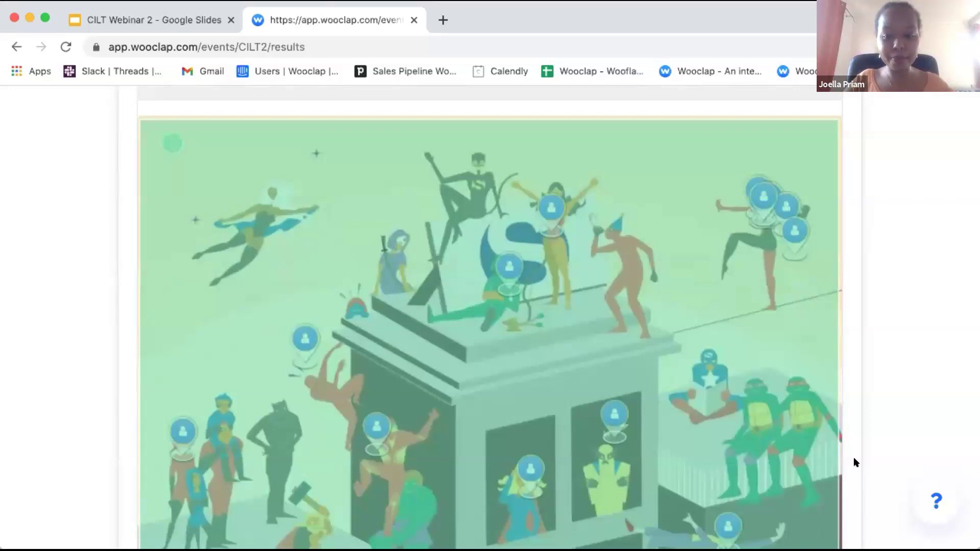
{"action": "scroll", "coordinate": [854, 461], "scroll_direction": "down", "scroll_amount": 2}
{"action": "scroll", "coordinate": [854, 461], "scroll_direction": "down", "scroll_amount": 10}
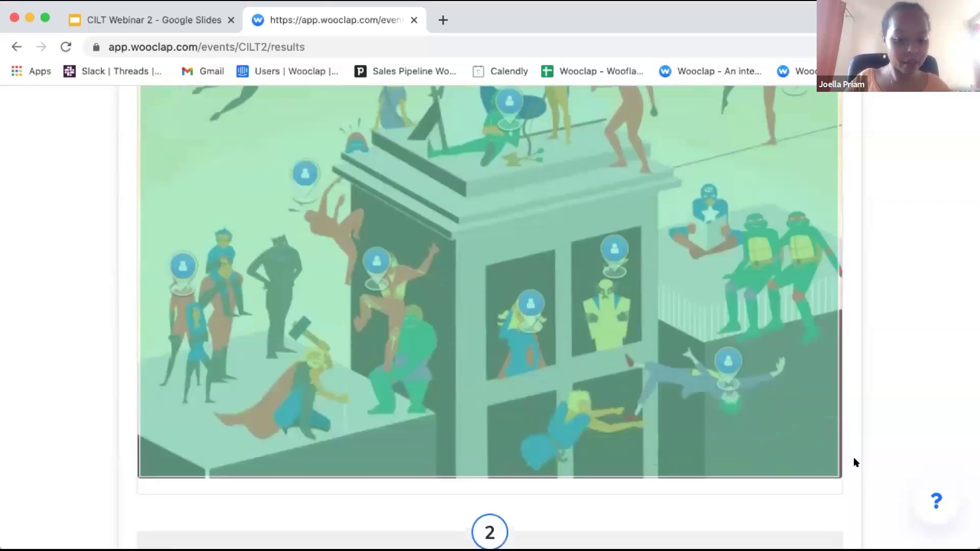
{"action": "scroll", "coordinate": [854, 459], "scroll_direction": "down", "scroll_amount": 10}
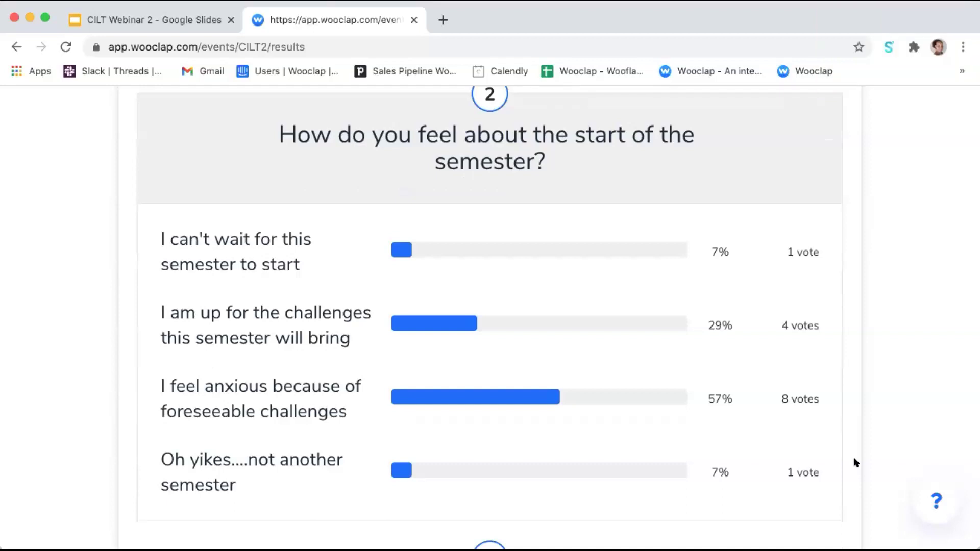
{"action": "scroll", "coordinate": [853, 457], "scroll_direction": "up", "scroll_amount": 10}
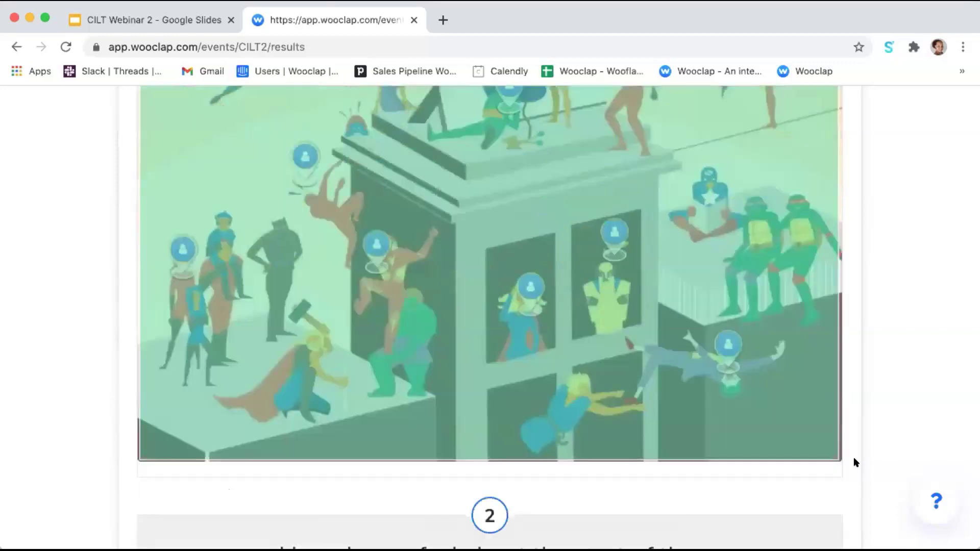
{"action": "scroll", "coordinate": [854, 457], "scroll_direction": "up", "scroll_amount": 6}
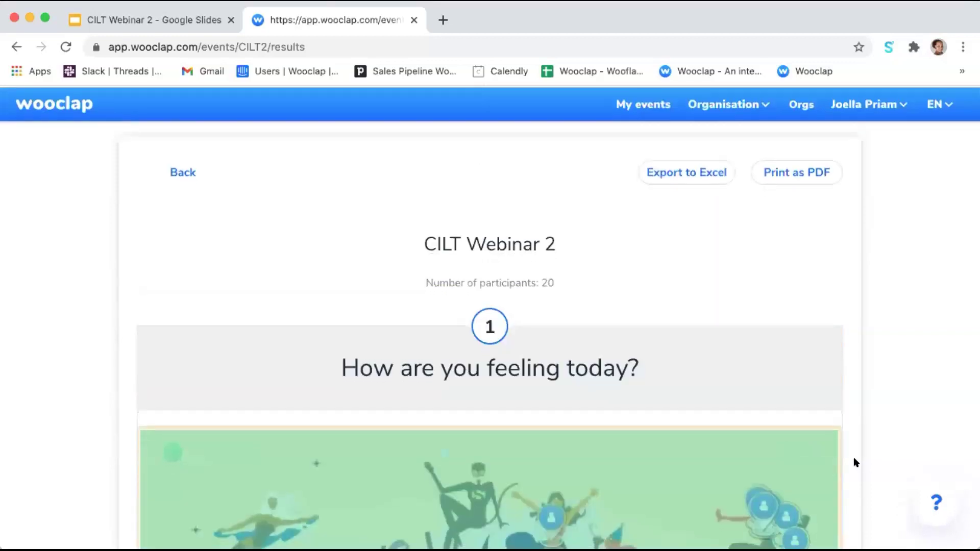
Step: Go back from the report to the Votes question list
{"action": "left_click", "coordinate": [180, 170]}
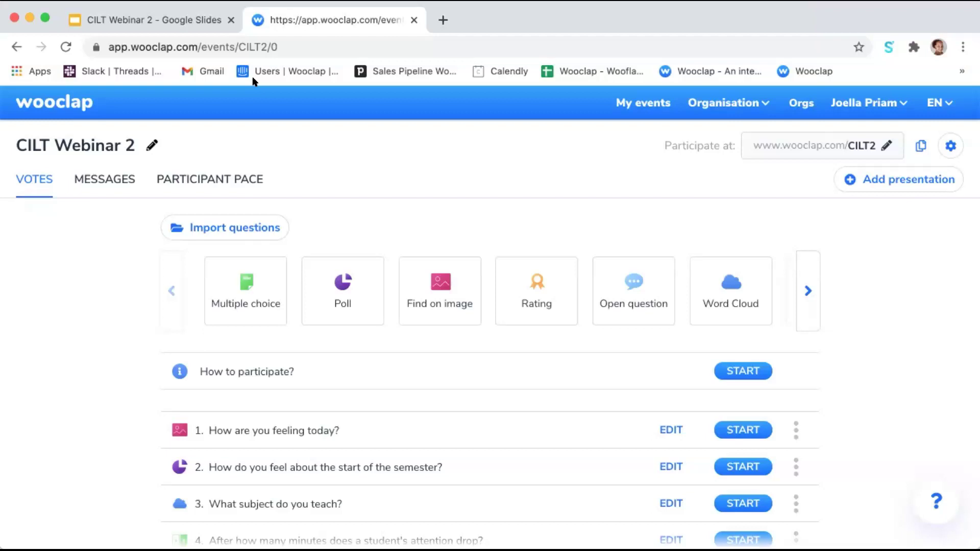
Step: Open a new browser tab and type 'microsof' in the address bar
{"action": "left_click", "coordinate": [443, 20]}
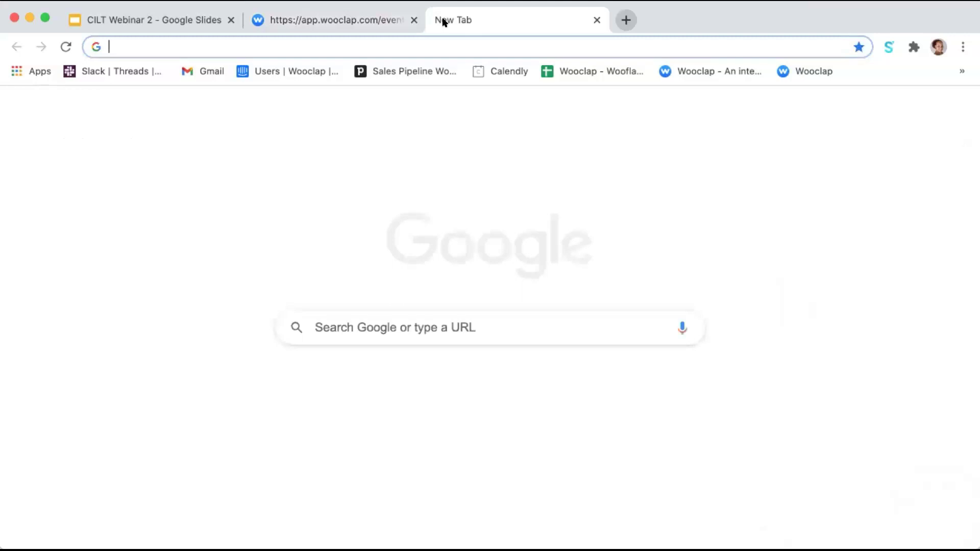
{"action": "type", "text": "microsof"}
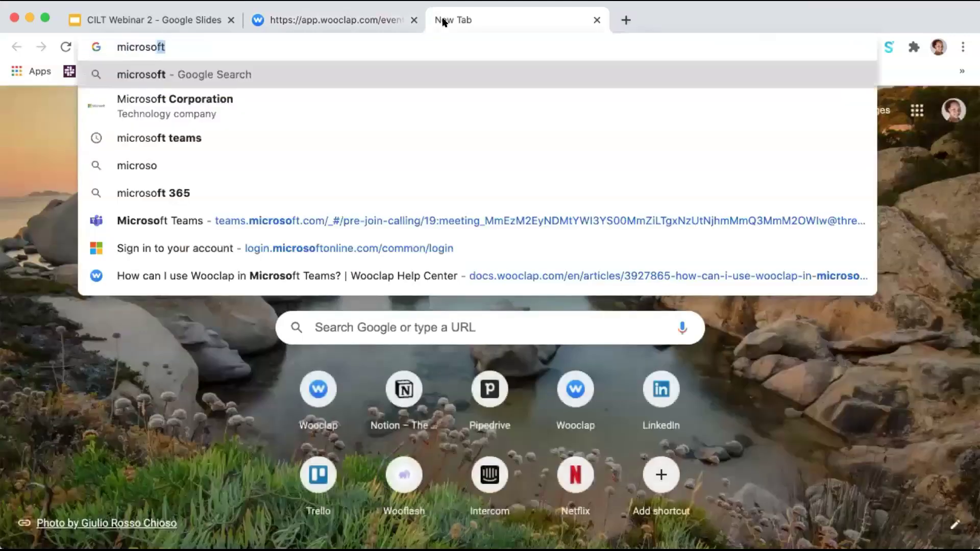
Step: Open the saved Teams meeting link and sign in with the school account, without staying signed in
{"action": "key", "text": "Down"}
{"action": "key", "text": "Down"}
{"action": "key", "text": "Down"}
{"action": "key", "text": "Down"}
{"action": "key", "text": "Down"}
{"action": "key", "text": "Return"}
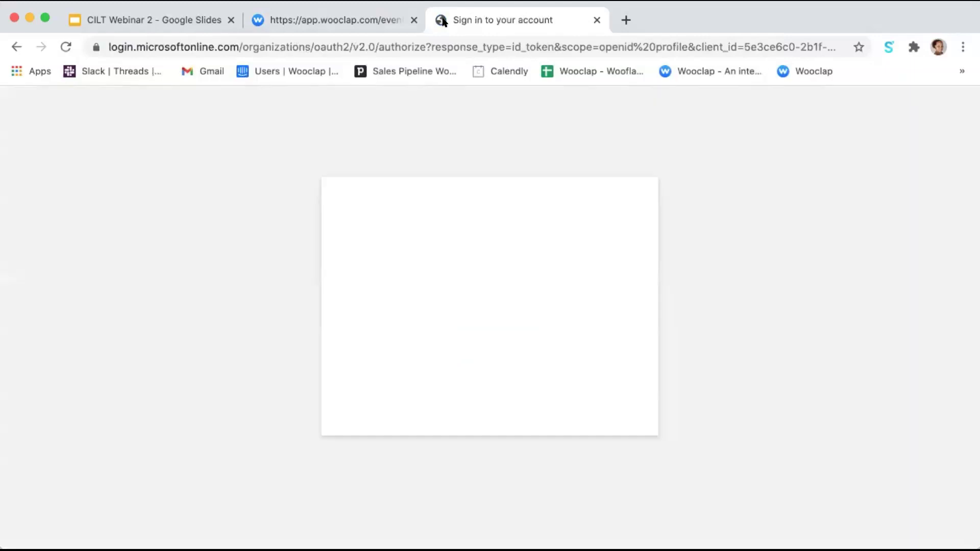
{"action": "left_click", "coordinate": [428, 285]}
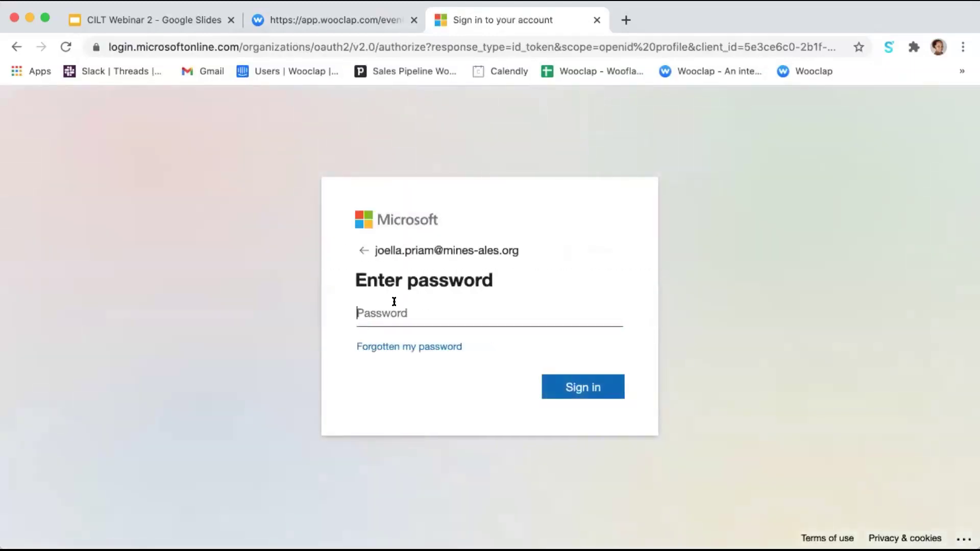
{"action": "type", "text": "••••••••••••"}
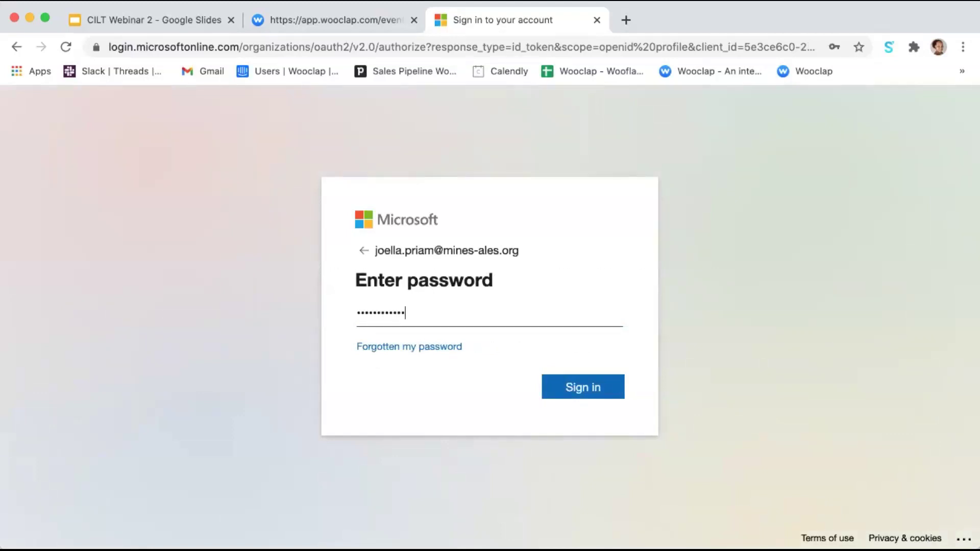
{"action": "key", "text": "Return"}
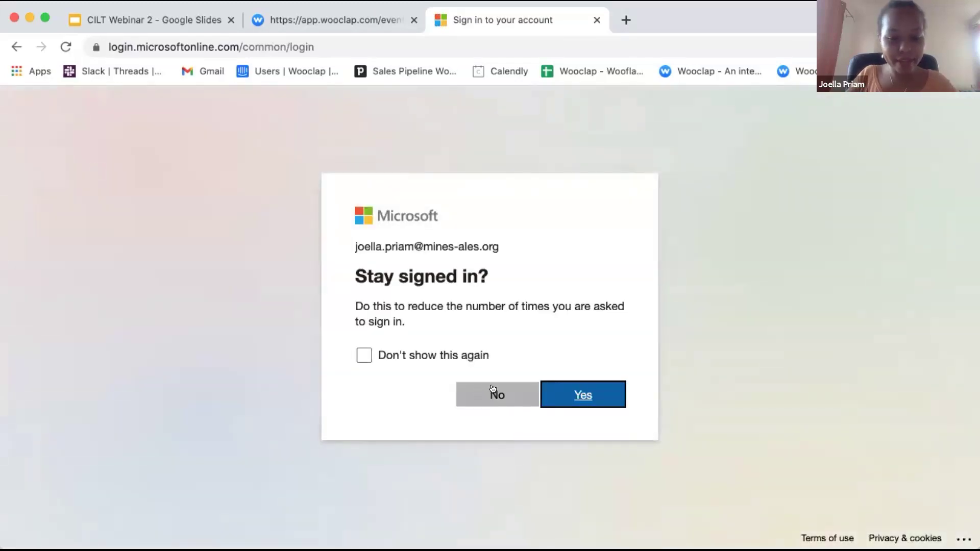
{"action": "left_click", "coordinate": [493, 389]}
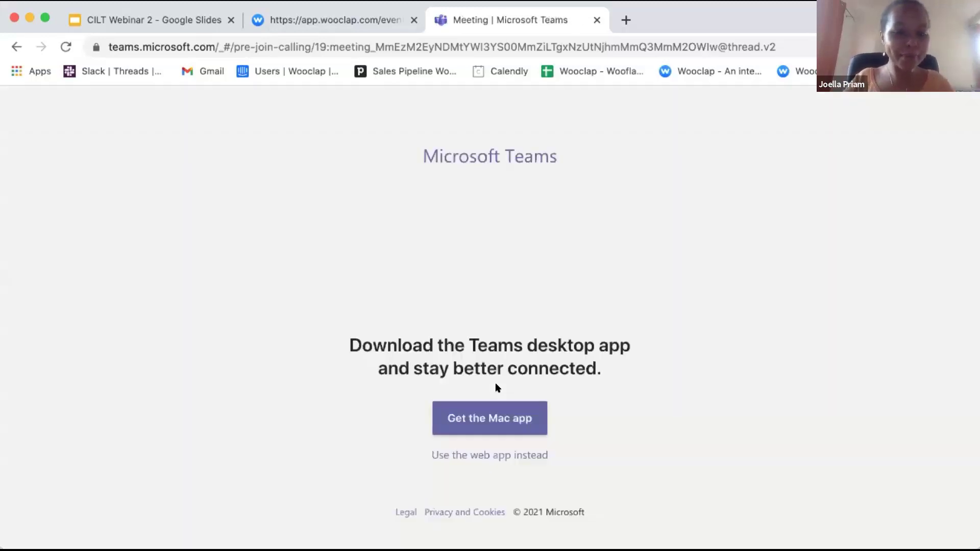
Step: Continue in the Teams web app and dismiss the desktop notifications prompt
{"action": "left_click", "coordinate": [432, 454]}
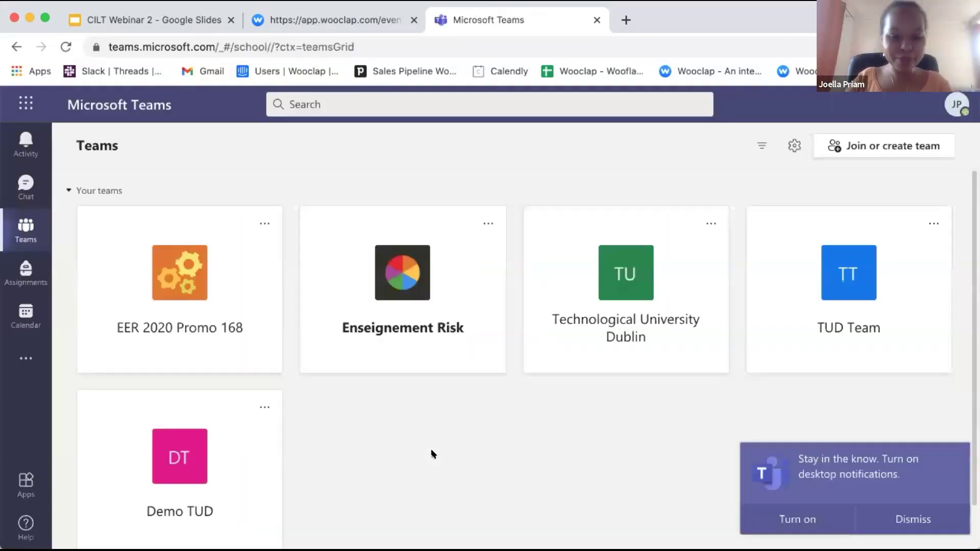
{"action": "scroll", "coordinate": [432, 455], "scroll_direction": "down", "scroll_amount": 2}
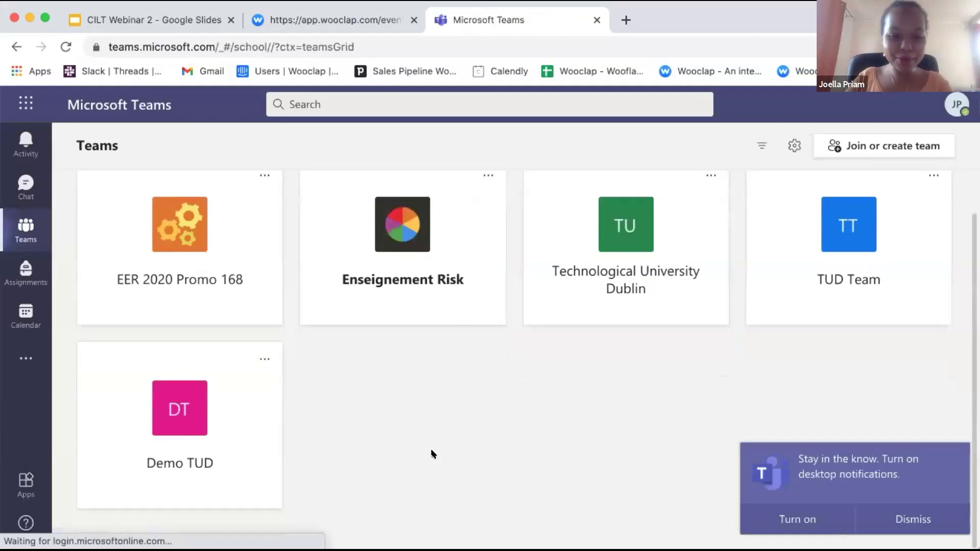
{"action": "left_click", "coordinate": [797, 511]}
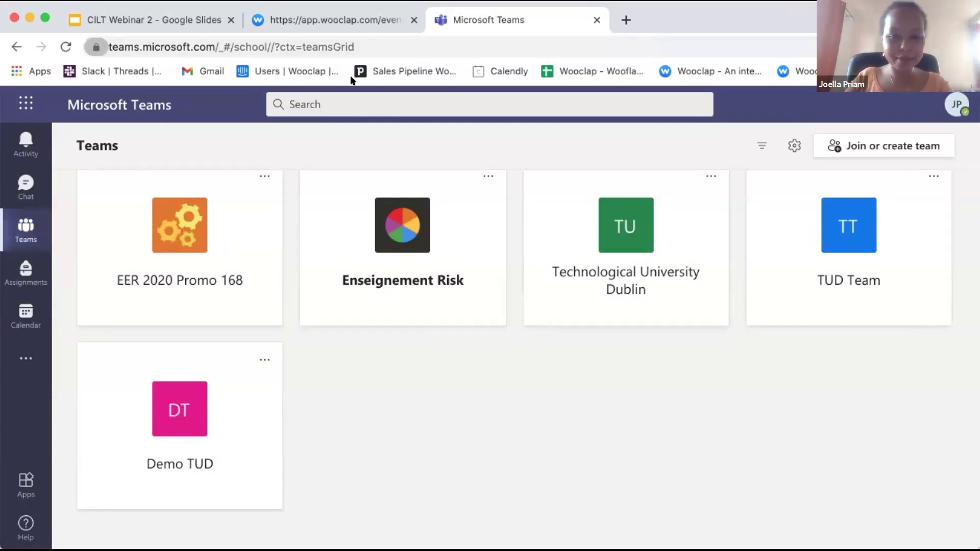
Step: Create a team named 'CILT n2' and skip adding members
{"action": "left_click", "coordinate": [867, 145]}
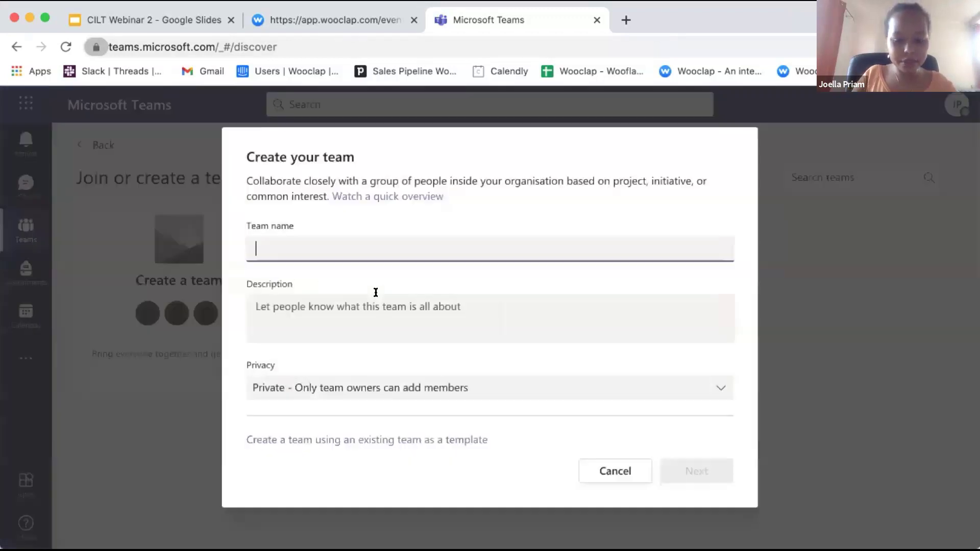
{"action": "type", "text": "CILT n2"}
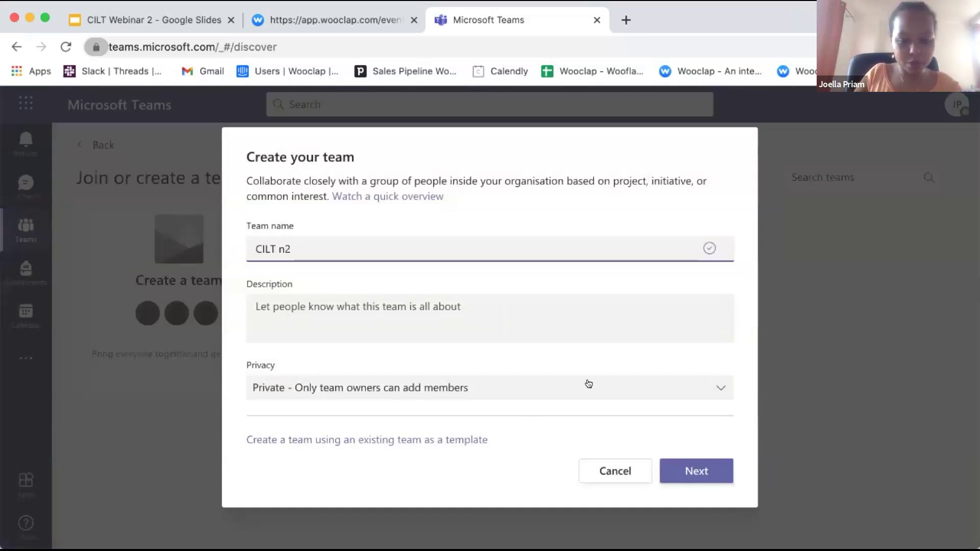
{"action": "key", "text": "Return"}
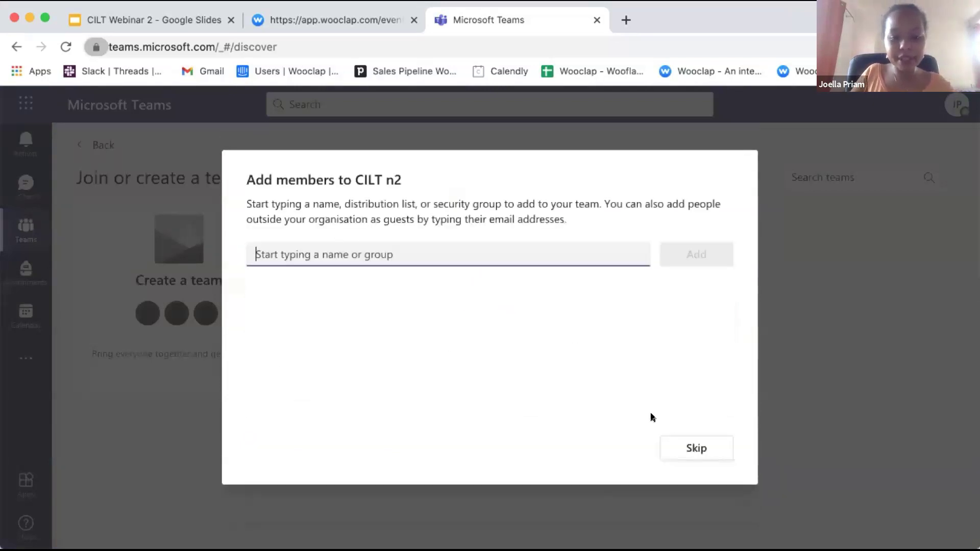
{"action": "left_click", "coordinate": [687, 442]}
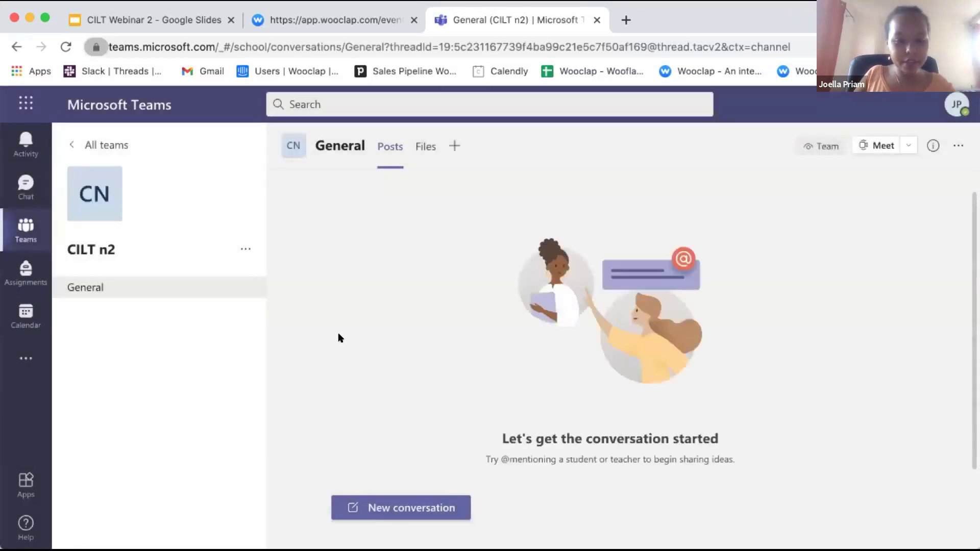
Step: Find the Wooclap app and add it as a tab to CILT n2's General channel
{"action": "left_click", "coordinate": [22, 355]}
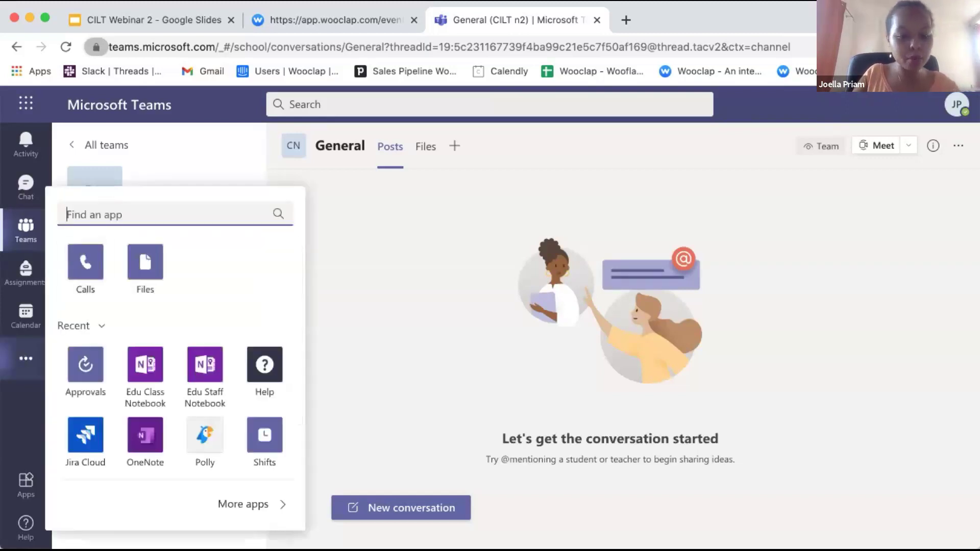
{"action": "type", "text": "wooclap"}
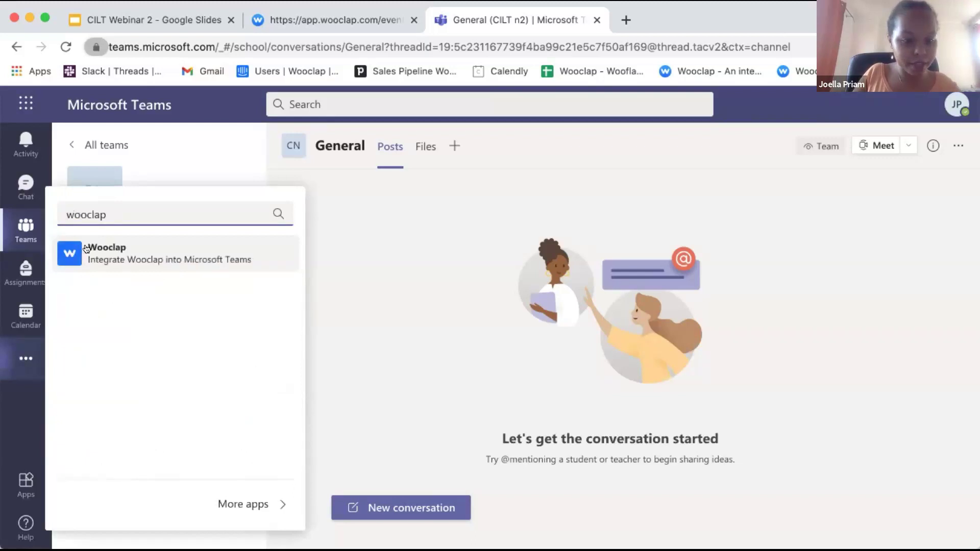
{"action": "left_click", "coordinate": [89, 251]}
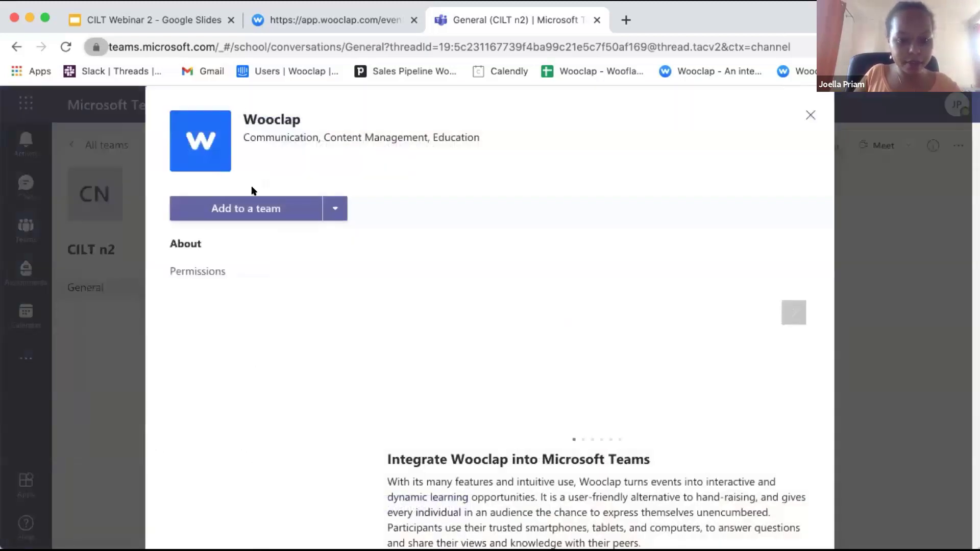
{"action": "left_click", "coordinate": [244, 210]}
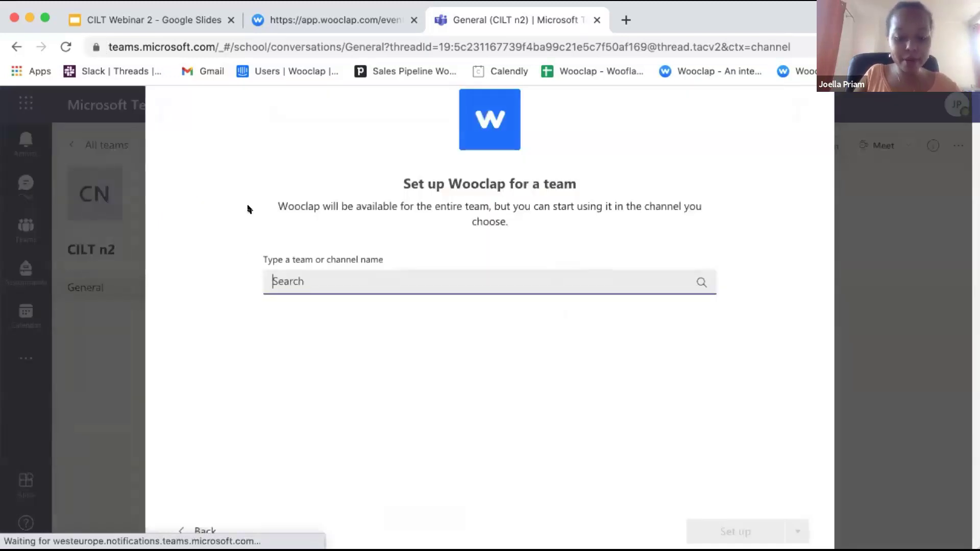
{"action": "type", "text": "CIL"}
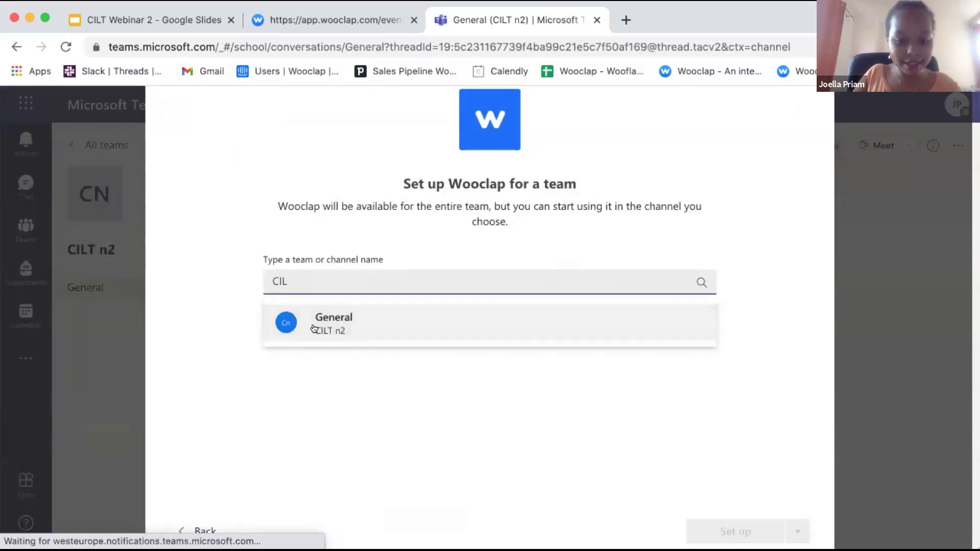
{"action": "left_click", "coordinate": [314, 328]}
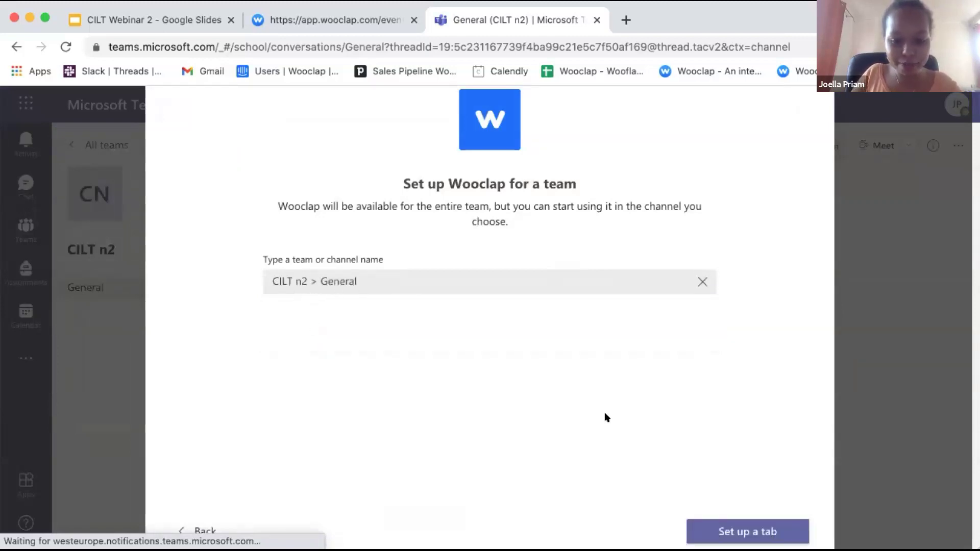
{"action": "left_click", "coordinate": [745, 531]}
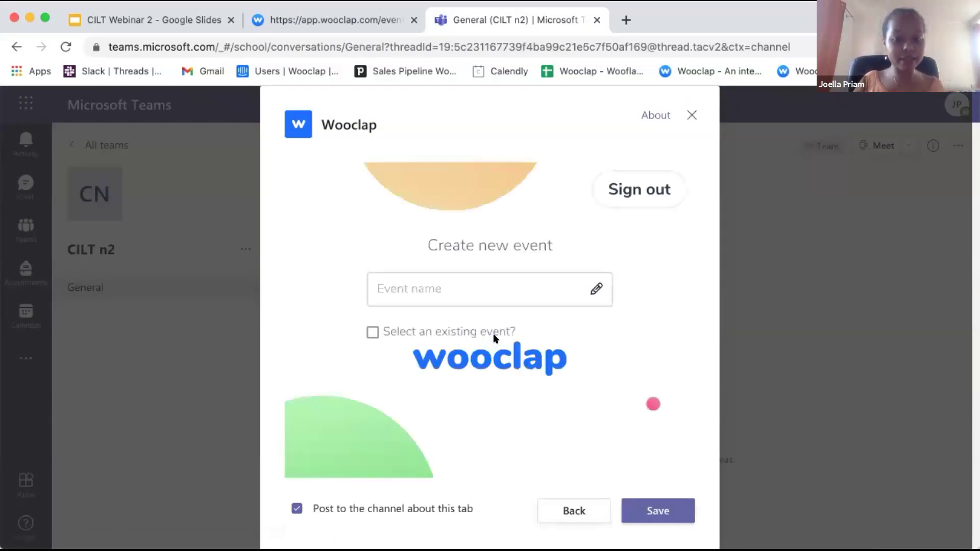
Step: Name the new Wooclap tab 'CILT DEMO 2', save it, and return to the channel's posts
{"action": "left_click", "coordinate": [401, 289]}
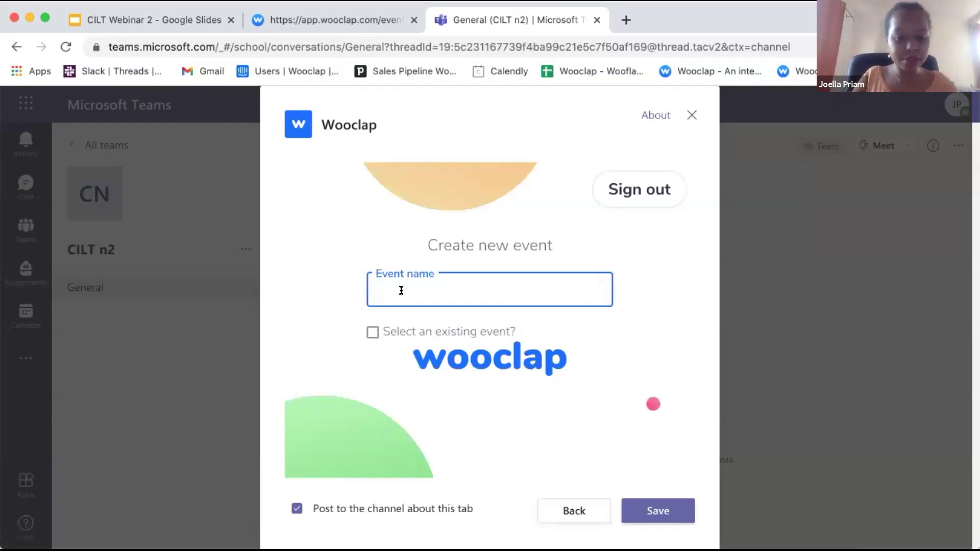
{"action": "type", "text": "CIL"}
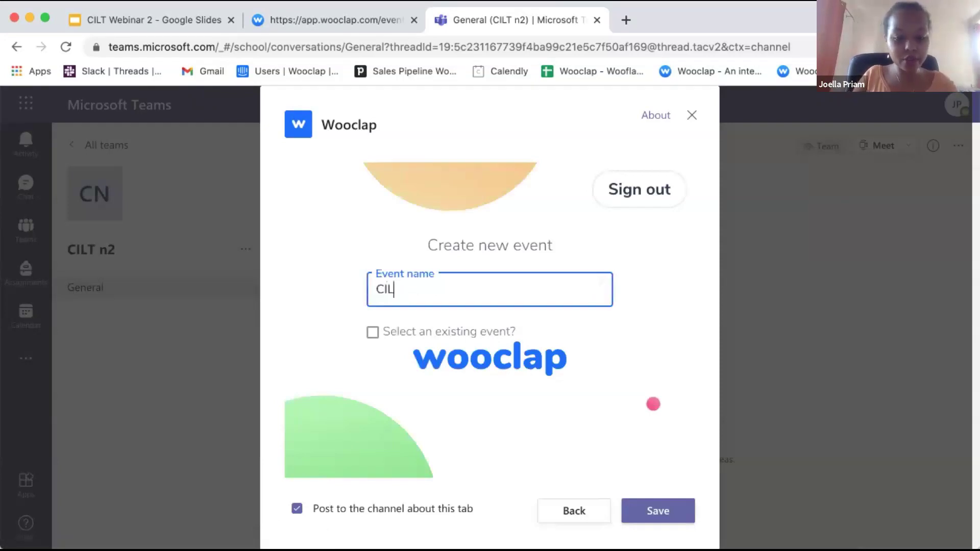
{"action": "type", "text": "T DEMO 2"}
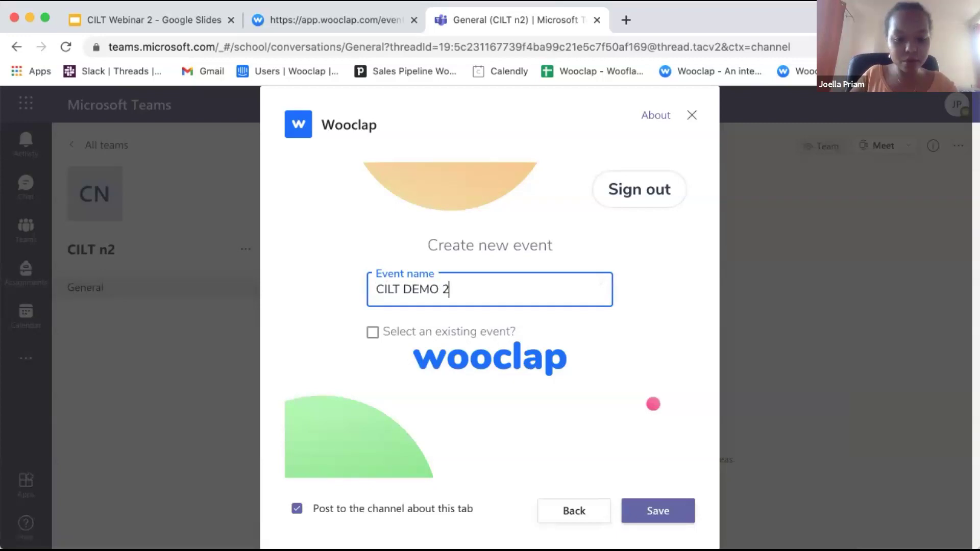
{"action": "left_click", "coordinate": [660, 512]}
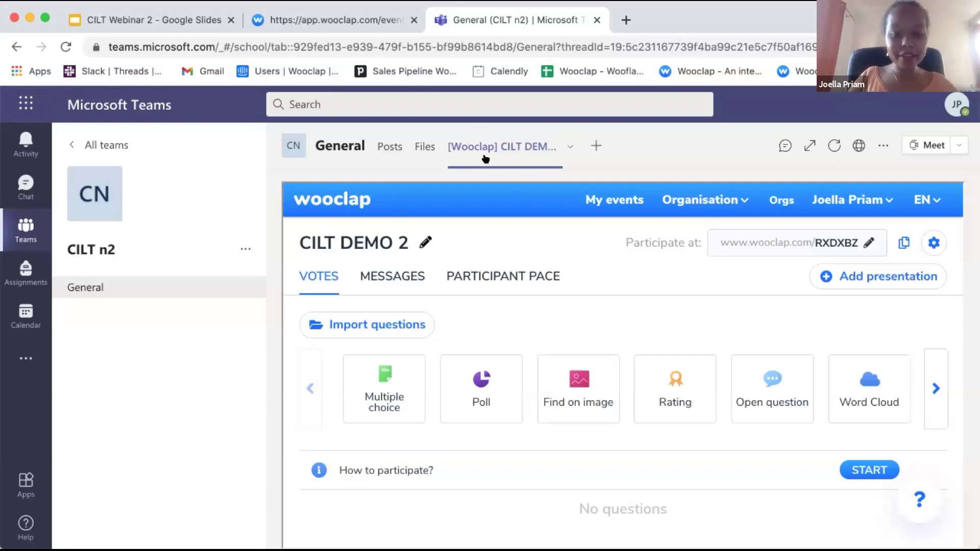
{"action": "left_click", "coordinate": [384, 147]}
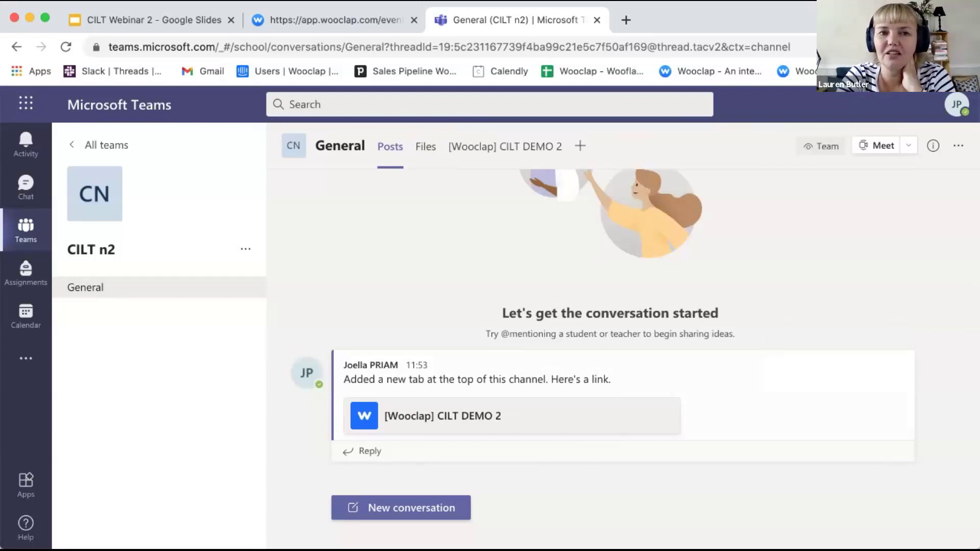
Step: Go back to the CILT Webinar 2 event in Wooclap and start adding a presentation
{"action": "left_click", "coordinate": [275, 20]}
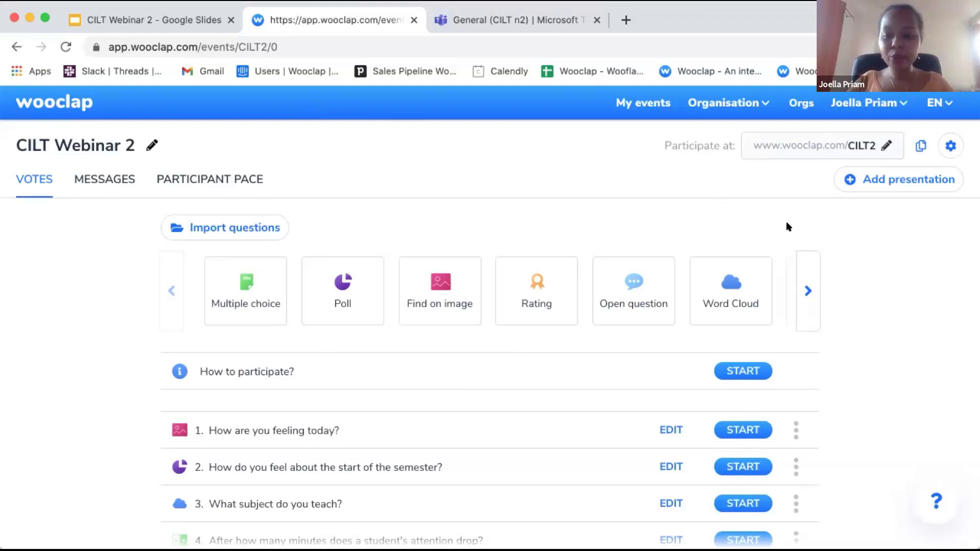
{"action": "left_click", "coordinate": [873, 178]}
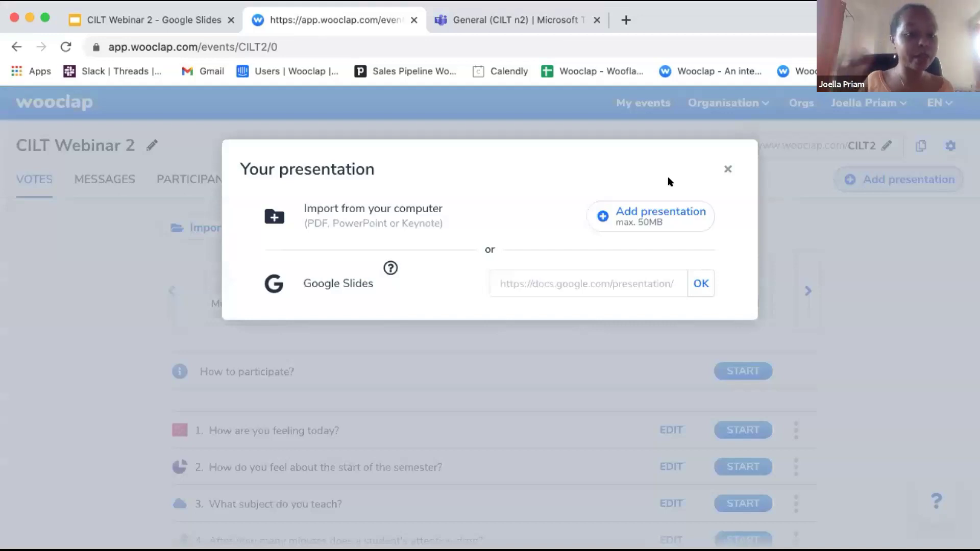
Step: Dismiss the upload dialog and conversion notices, then open the Insert questions editor from Settings
{"action": "left_click", "coordinate": [725, 169]}
{"action": "left_click", "coordinate": [950, 145]}
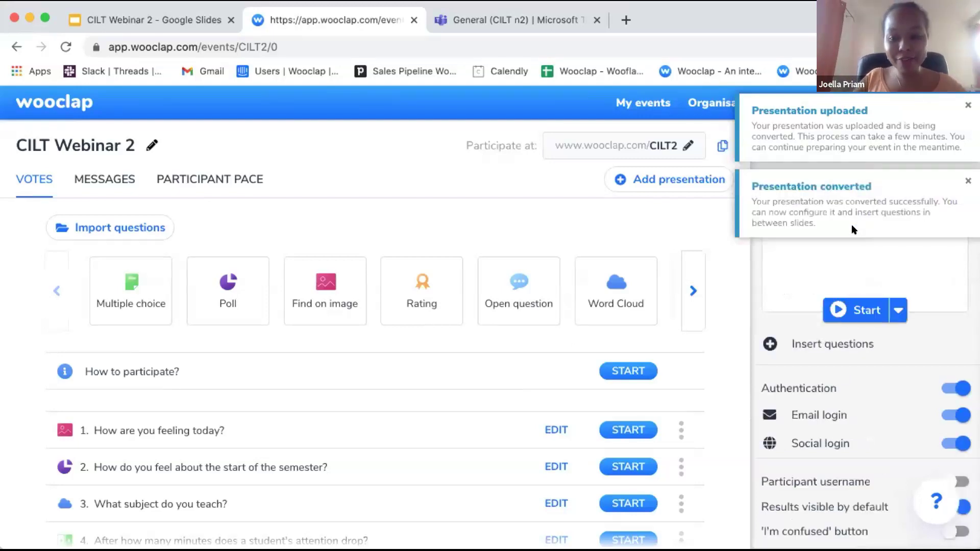
{"action": "left_click", "coordinate": [968, 181]}
{"action": "left_click", "coordinate": [967, 105]}
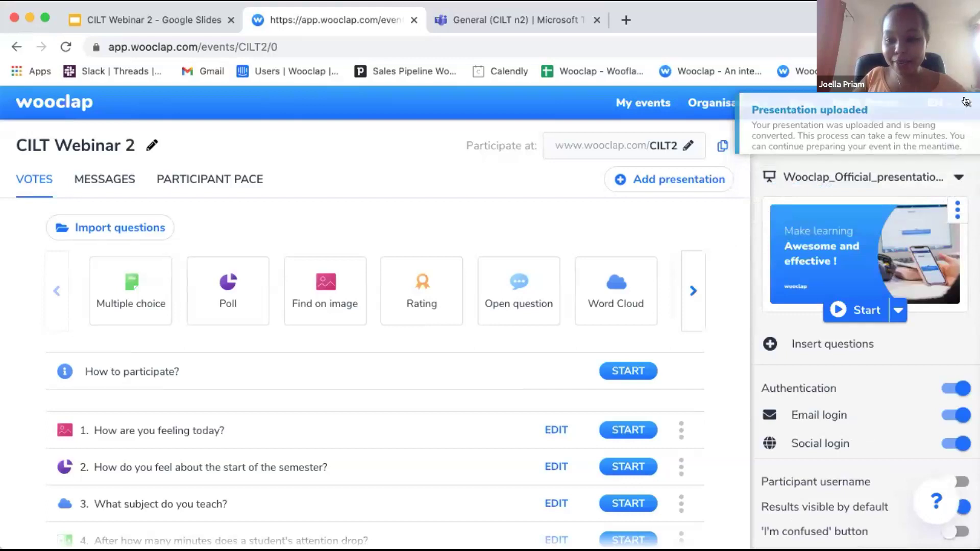
{"action": "left_click", "coordinate": [819, 341]}
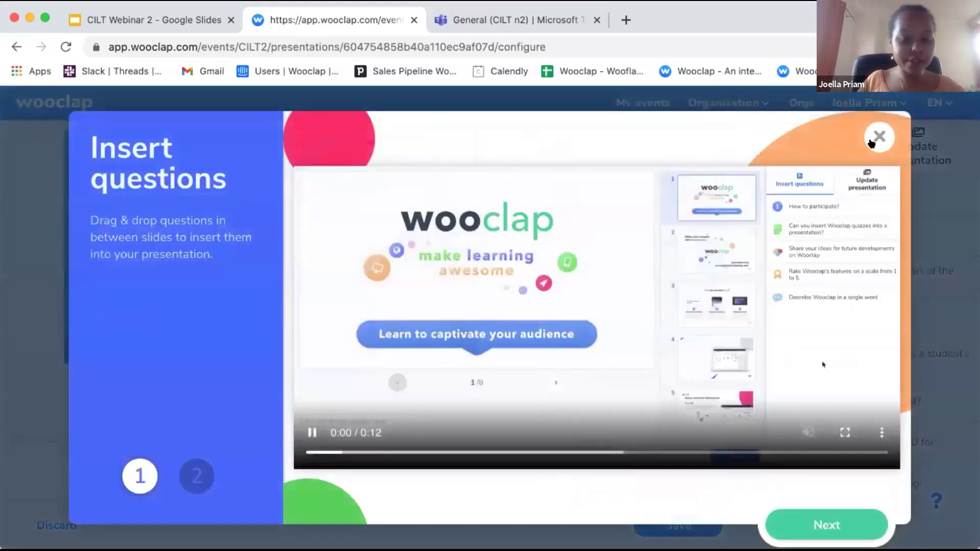
Step: Insert How to participate?, How are you feeling today? and What subject do you teach? among the slides and save
{"action": "left_click", "coordinate": [871, 142]}
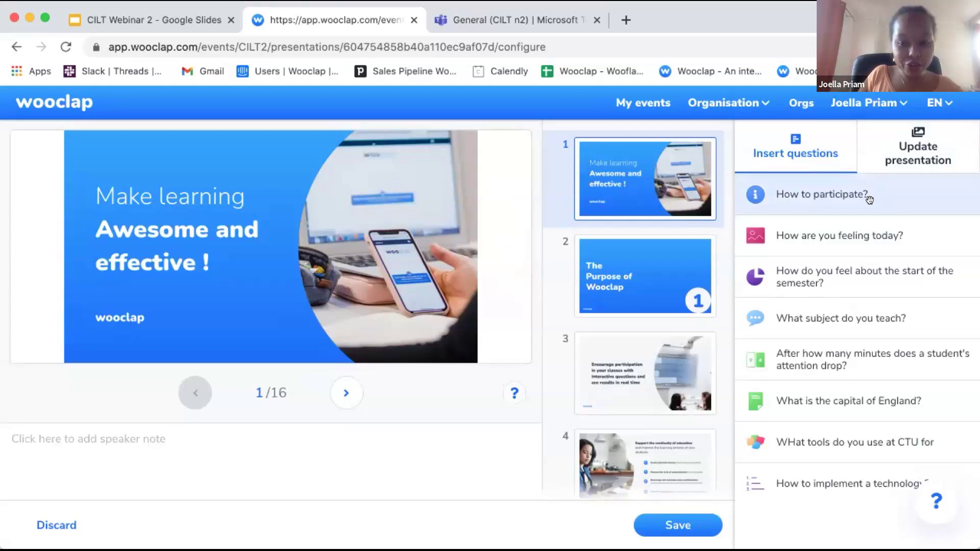
{"action": "left_click_drag", "start_coordinate": [870, 199], "coordinate": [659, 331]}
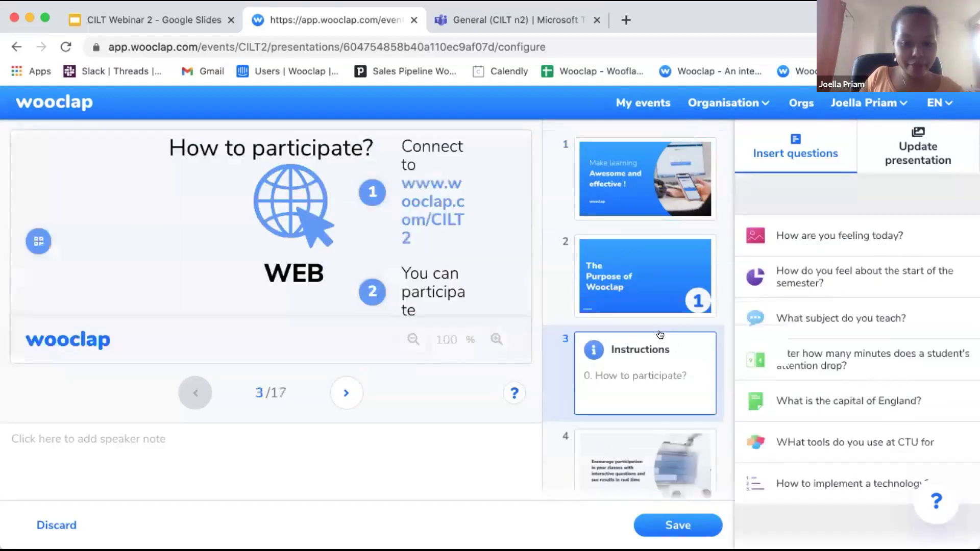
{"action": "scroll", "coordinate": [660, 332], "scroll_direction": "down", "scroll_amount": 5}
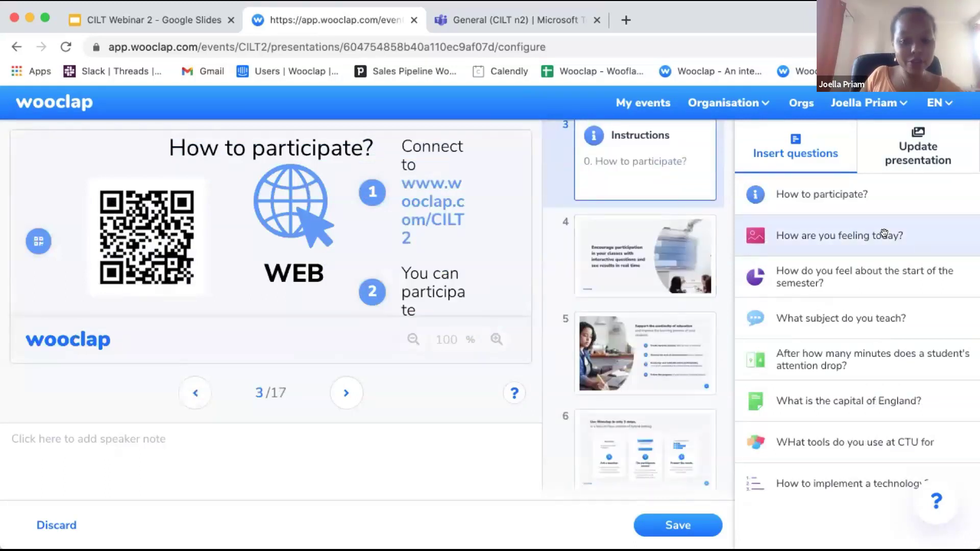
{"action": "left_click_drag", "start_coordinate": [818, 223], "coordinate": [660, 226]}
{"action": "left_click_drag", "start_coordinate": [659, 227], "coordinate": [661, 230]}
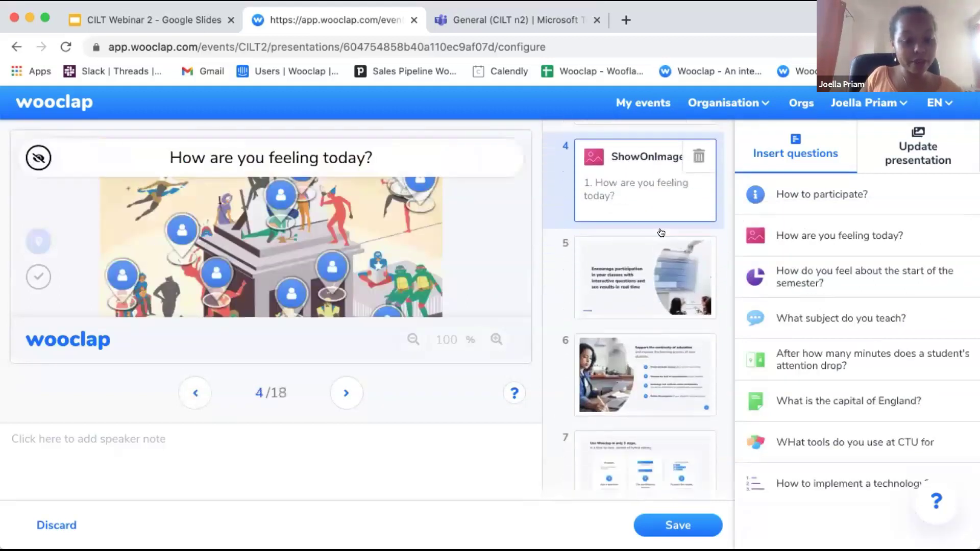
{"action": "left_click_drag", "start_coordinate": [862, 318], "coordinate": [642, 389]}
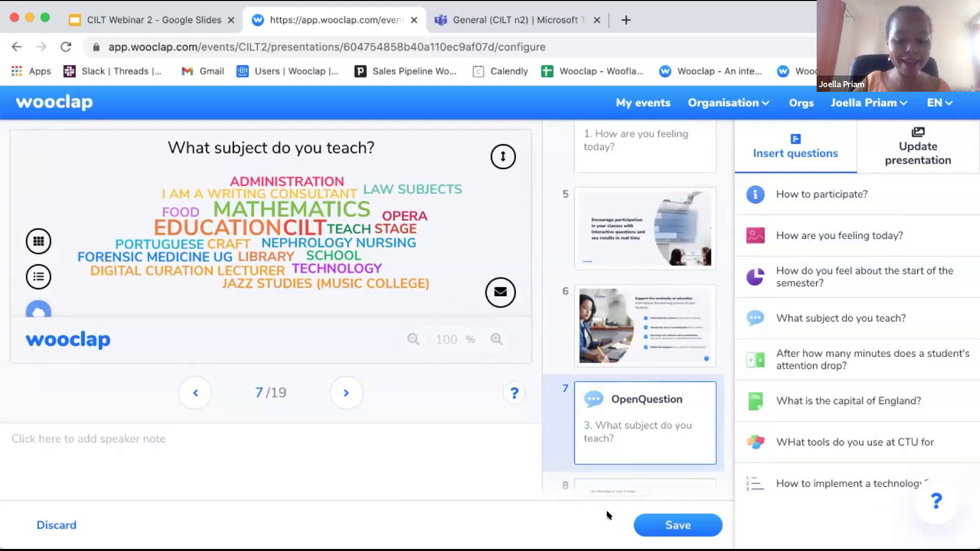
{"action": "left_click", "coordinate": [648, 526]}
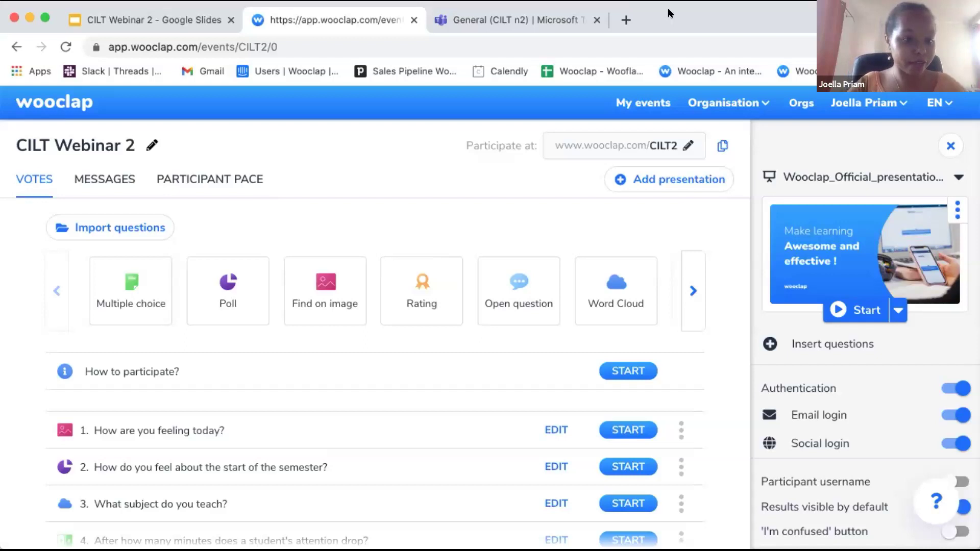
Step: In the event settings, turn on the 'I'm confused' button and turn off Authentication
{"action": "left_click", "coordinate": [950, 145]}
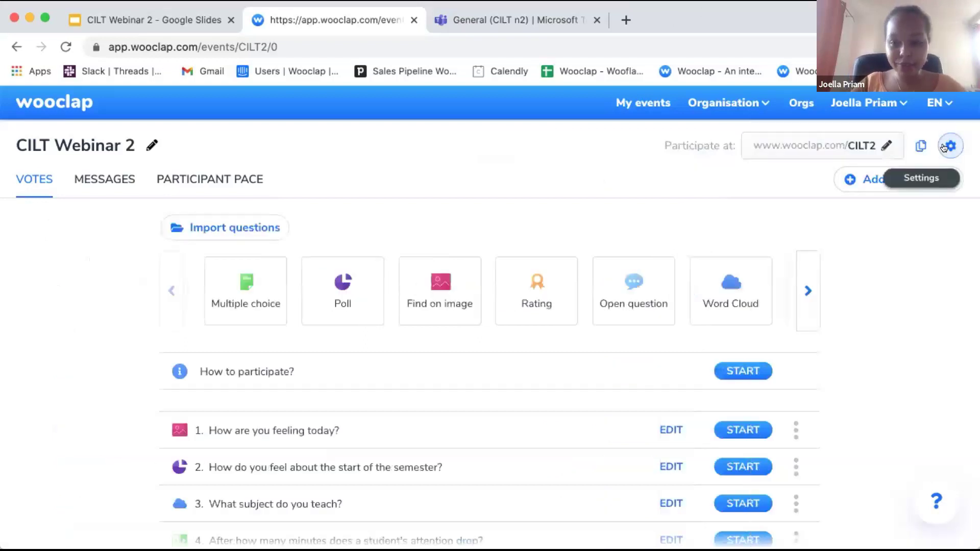
{"action": "left_click", "coordinate": [944, 147]}
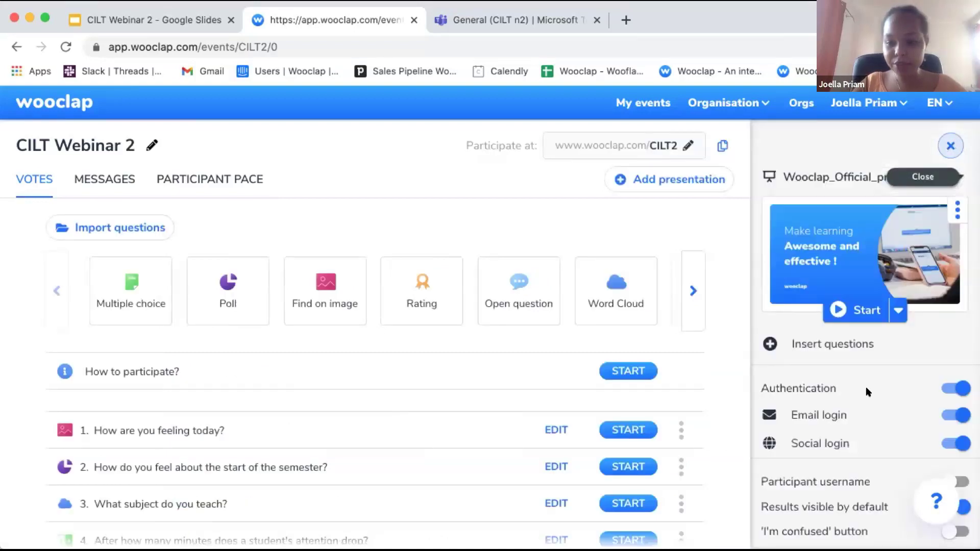
{"action": "scroll", "coordinate": [866, 390], "scroll_direction": "down", "scroll_amount": 2}
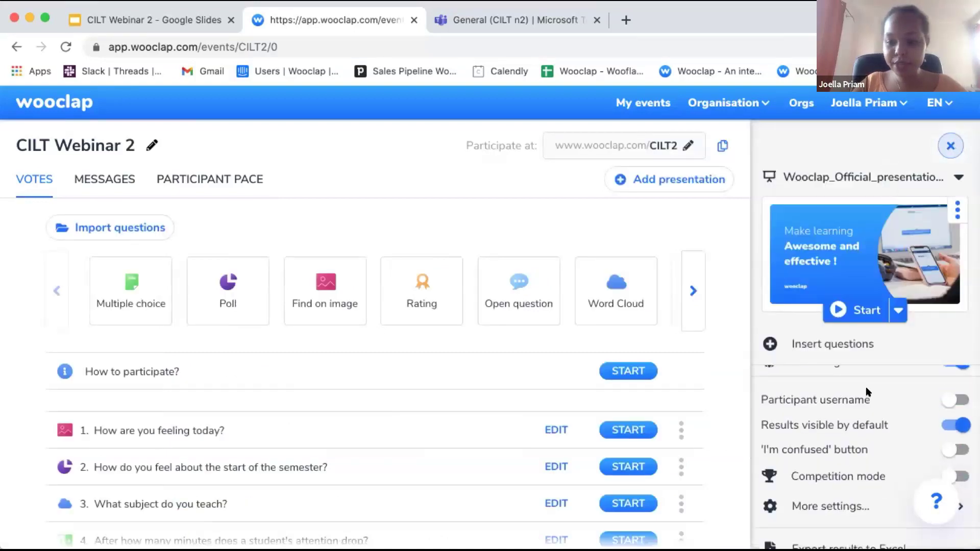
{"action": "left_click", "coordinate": [956, 451]}
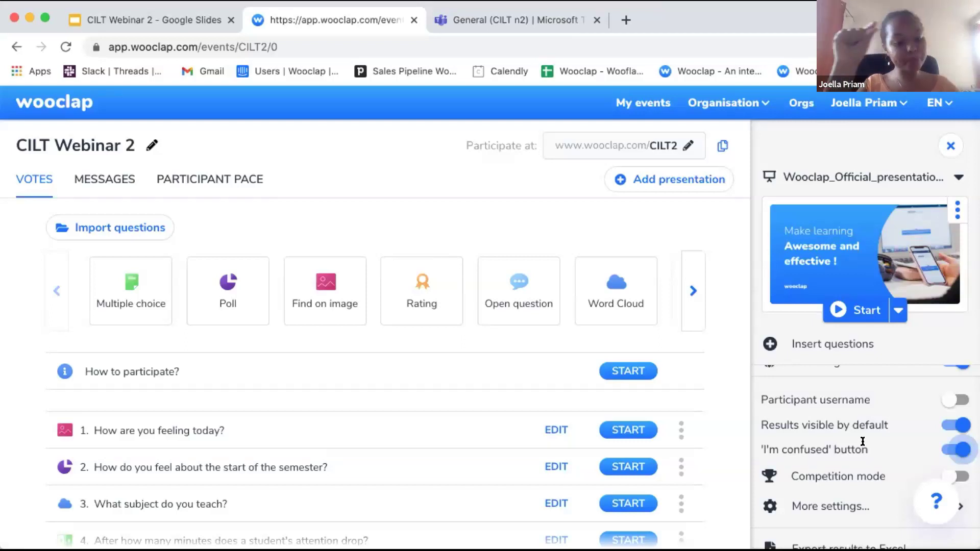
{"action": "scroll", "coordinate": [952, 467], "scroll_direction": "up", "scroll_amount": 2}
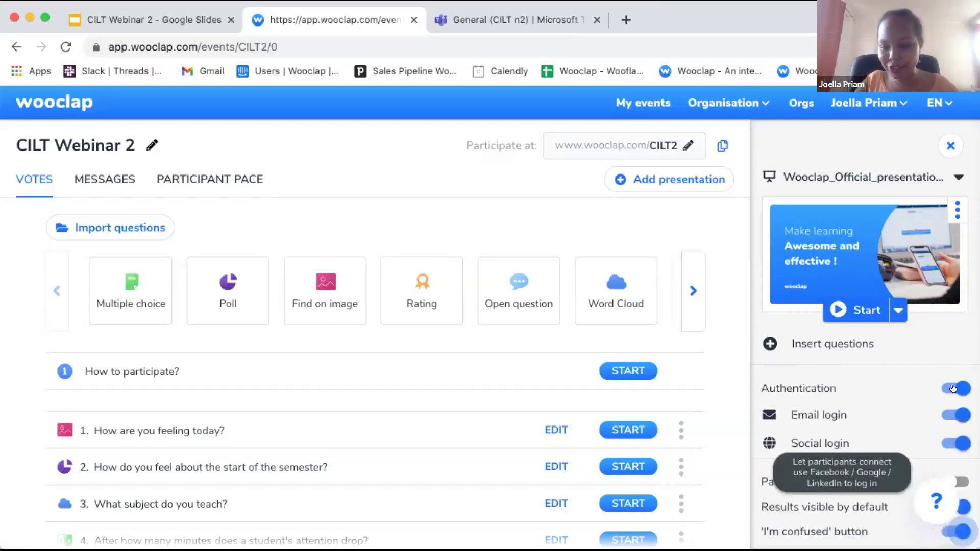
{"action": "left_click", "coordinate": [956, 388]}
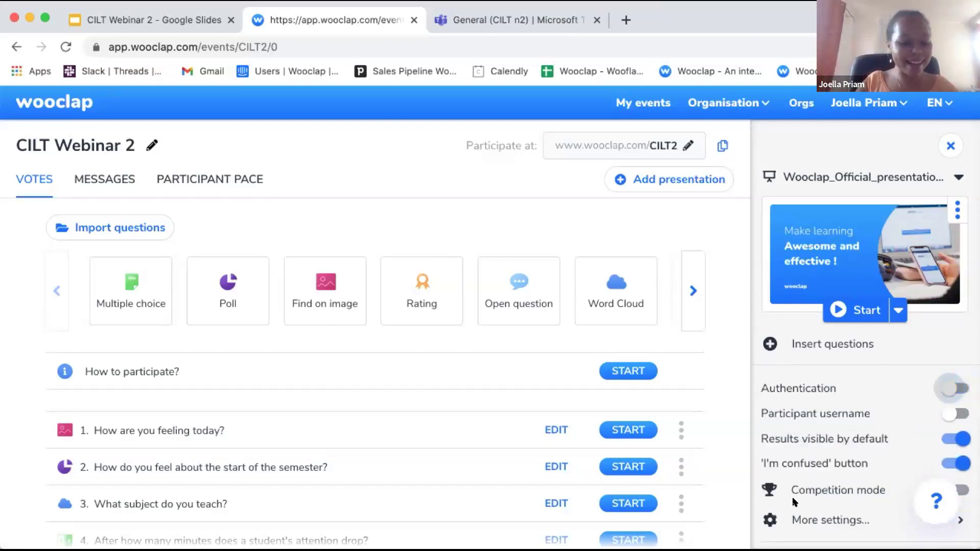
{"action": "left_click", "coordinate": [895, 121]}
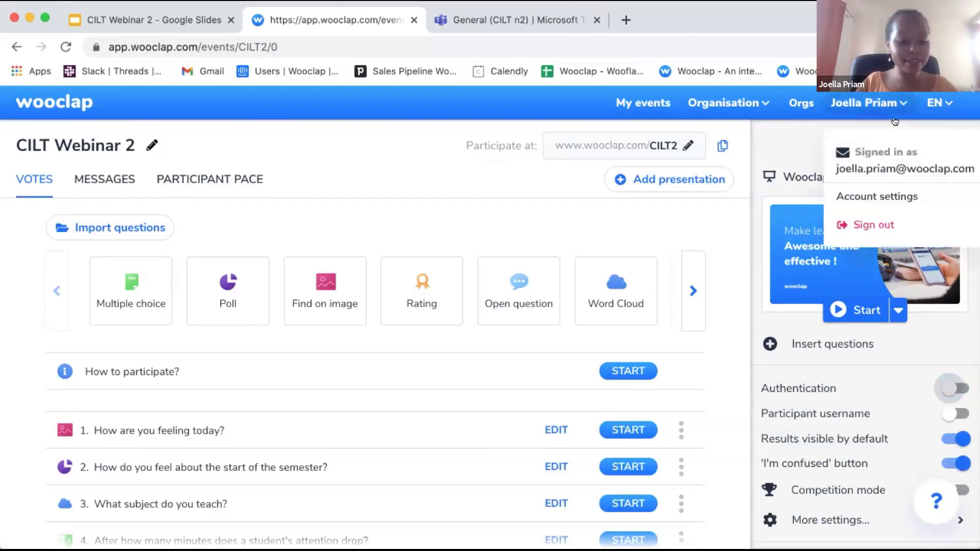
{"action": "left_click", "coordinate": [773, 221]}
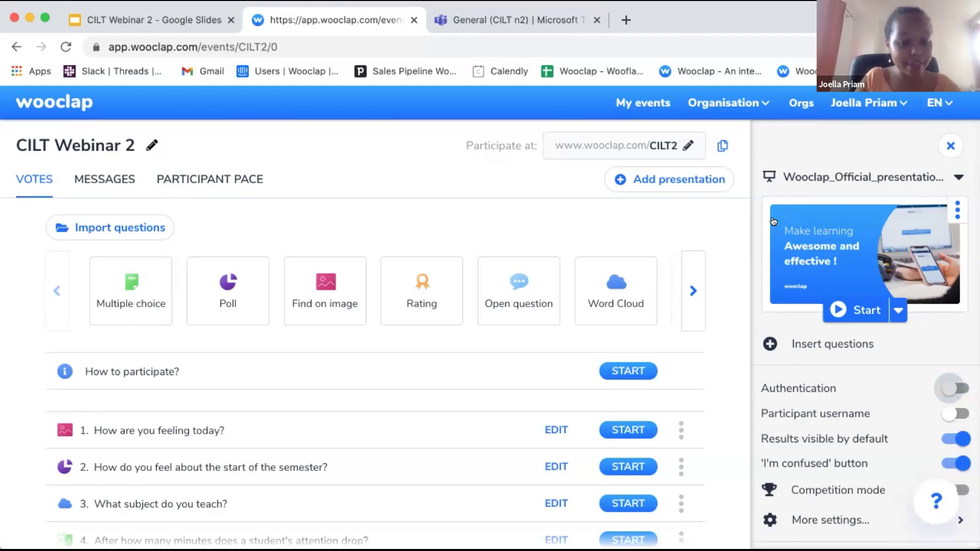
Step: Present from How to participate? to How are you feeling today?, reset the confused count, and exit
{"action": "left_click", "coordinate": [621, 369]}
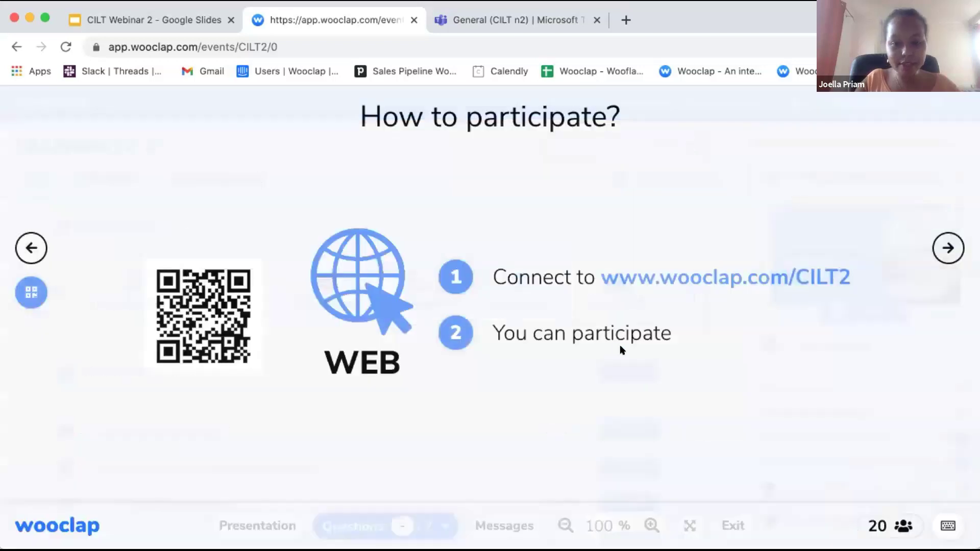
{"action": "left_click", "coordinate": [945, 247]}
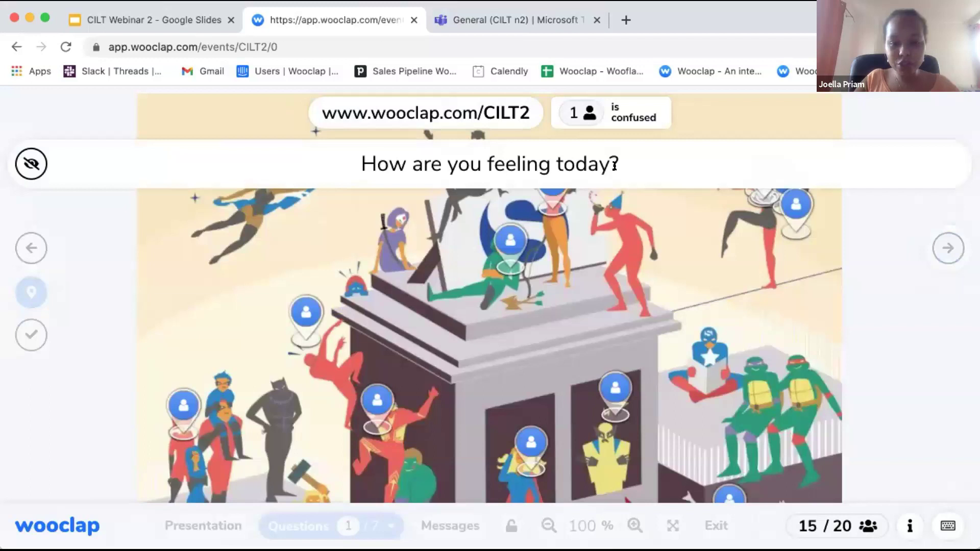
{"action": "mouse_move", "coordinate": [596, 109]}
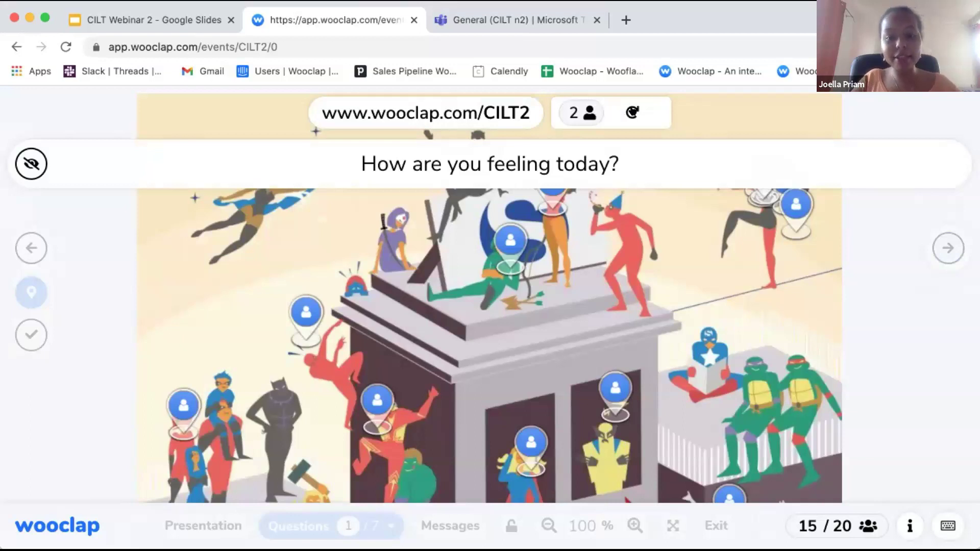
{"action": "left_click", "coordinate": [632, 112]}
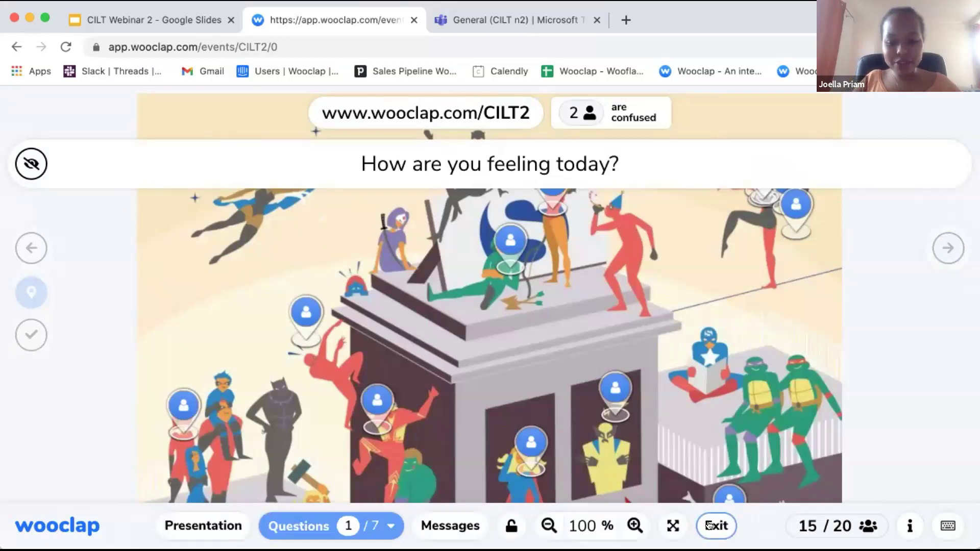
{"action": "left_click", "coordinate": [709, 526]}
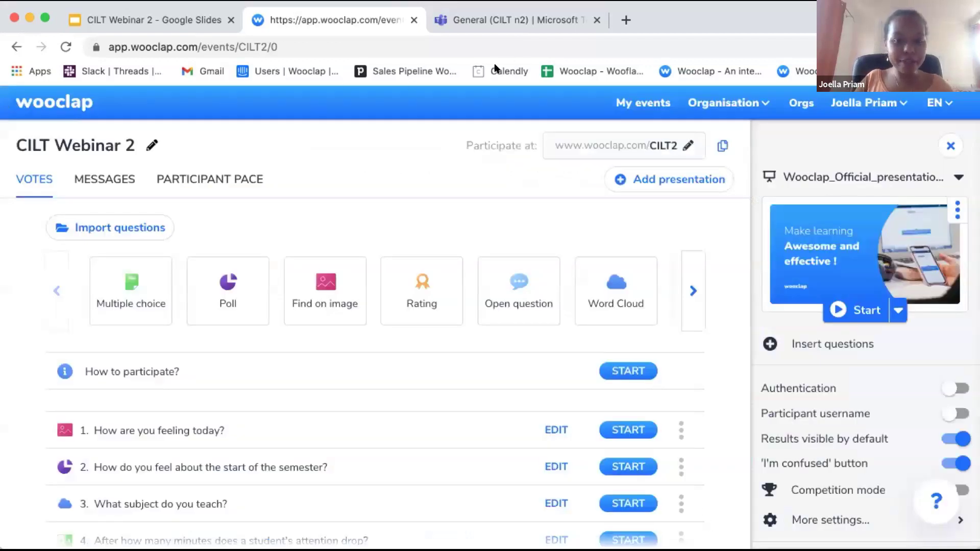
Step: Switch on 'Activate the Wall' in the MESSAGES section of CILT Webinar 2
{"action": "left_click", "coordinate": [99, 176]}
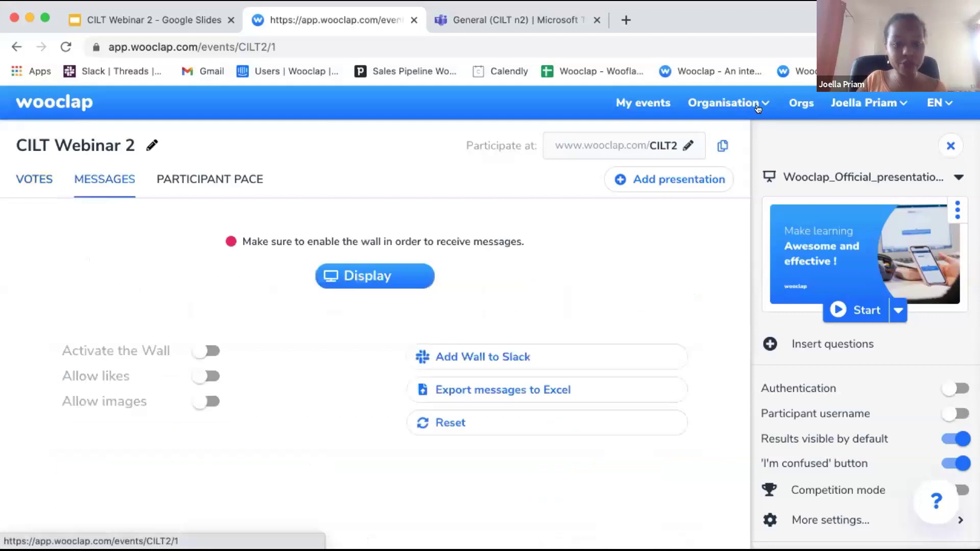
{"action": "mouse_move", "coordinate": [758, 109]}
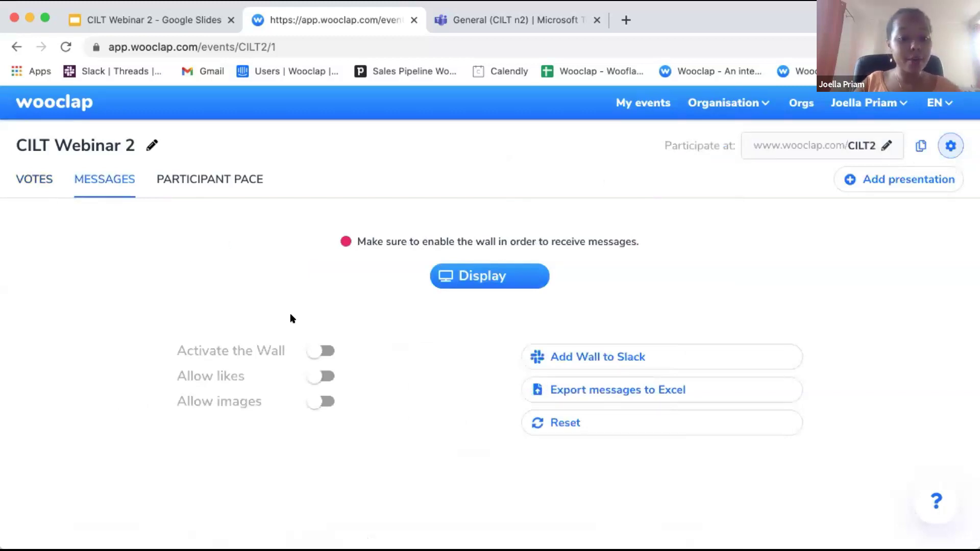
{"action": "left_click", "coordinate": [325, 353]}
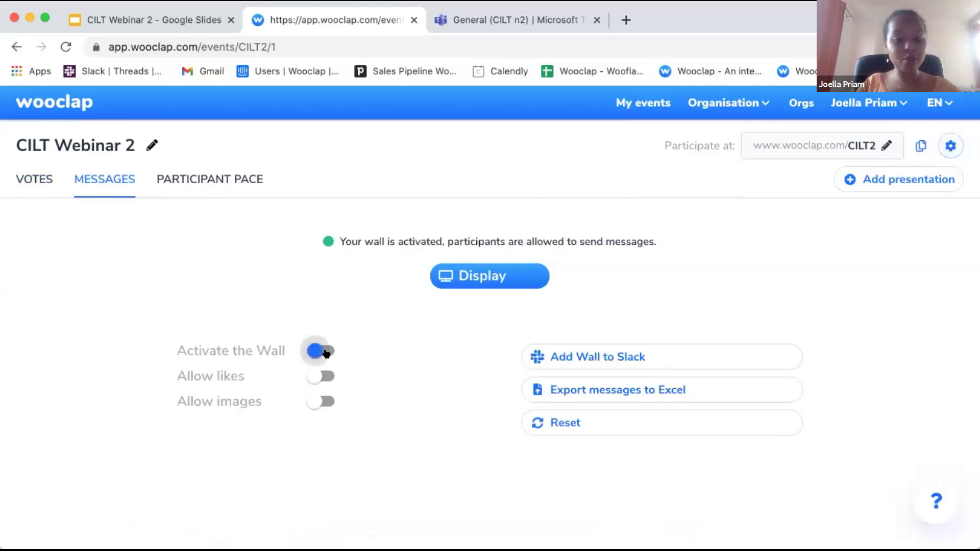